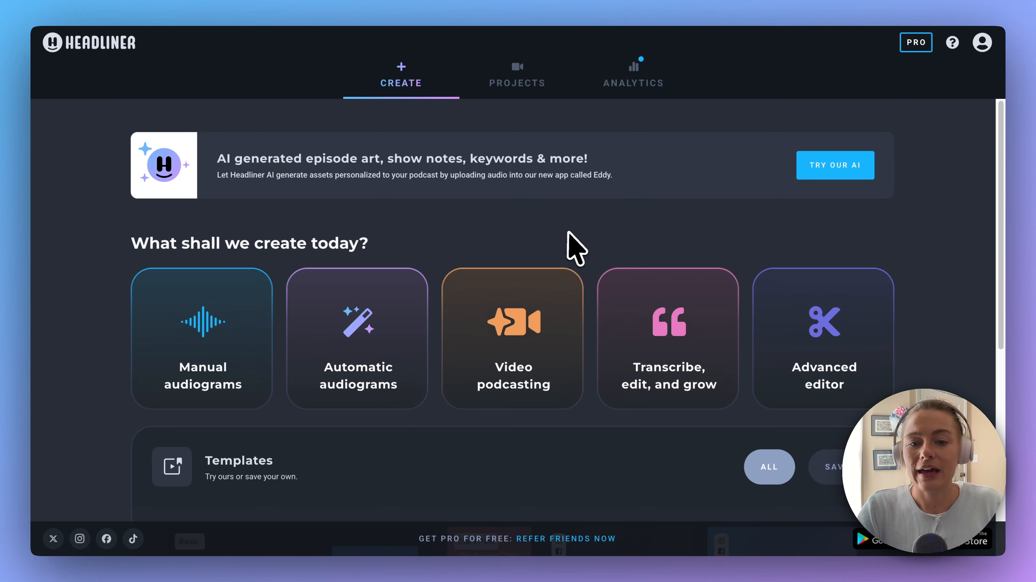
# Open the Eddy transcription app from the Headliner creation options and start creating a single transcription
pyautogui.moveTo(688, 313)
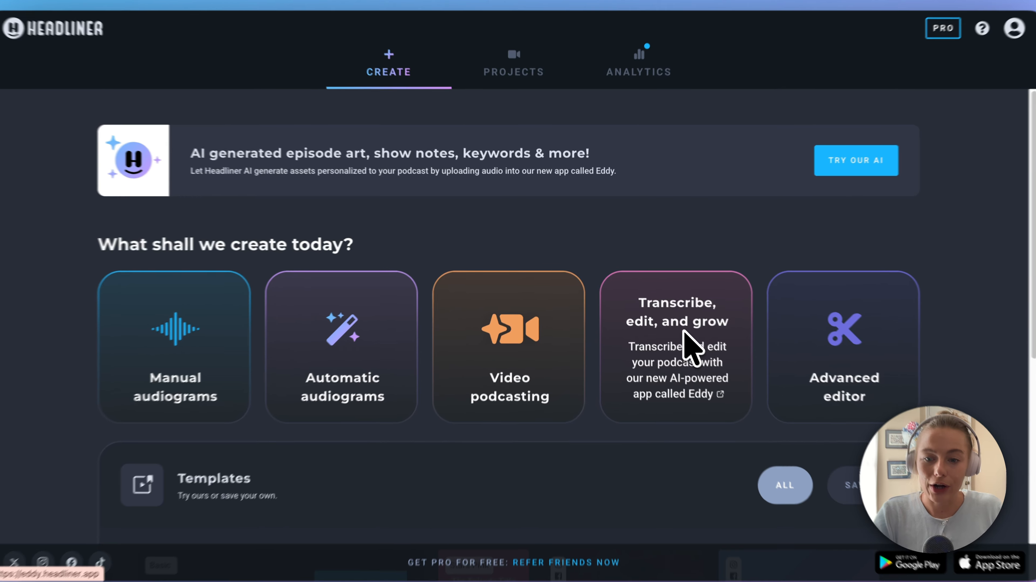
pyautogui.click(674, 327)
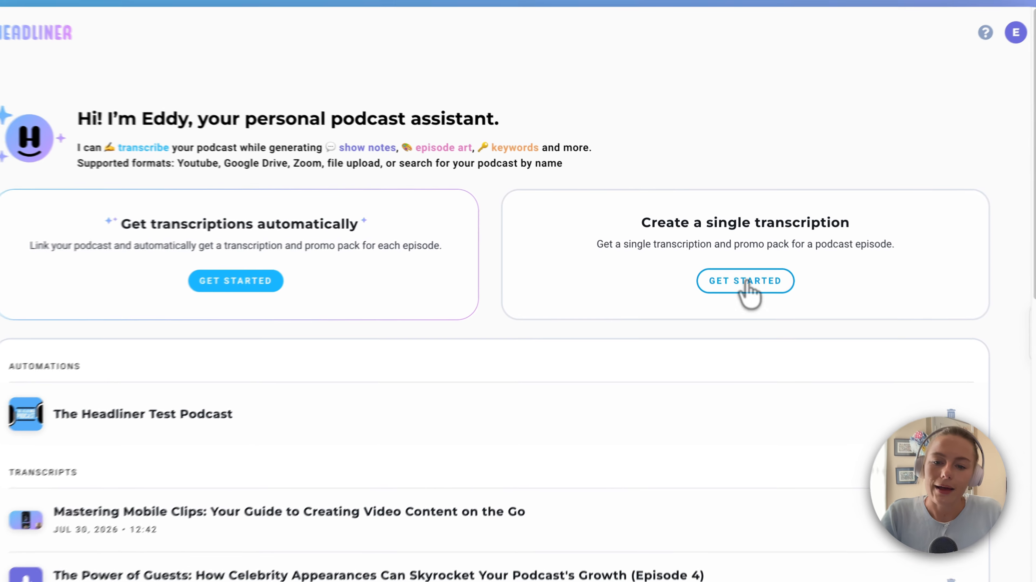
pyautogui.click(750, 287)
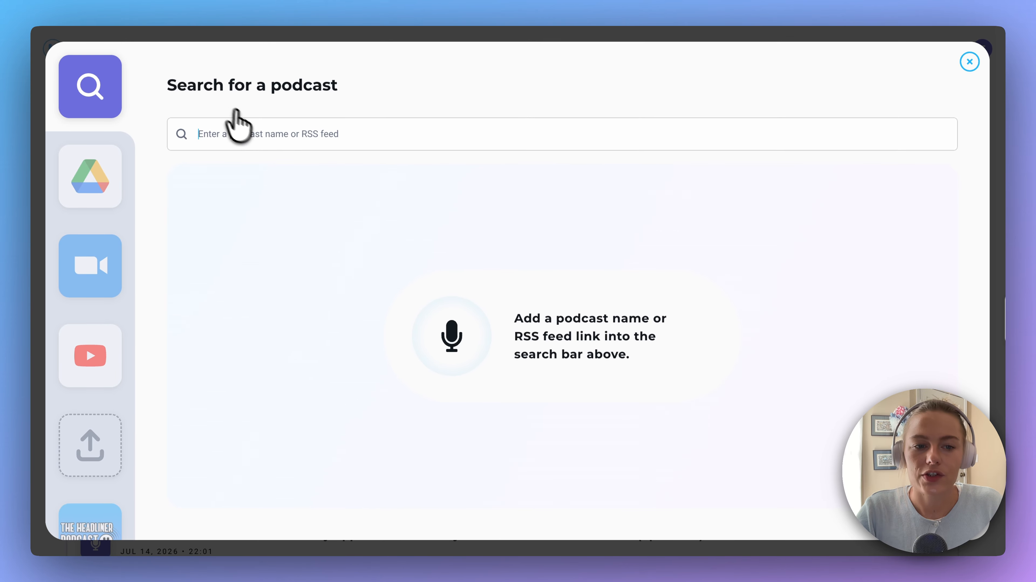
# Search for the podcast "headliner" and browse the episodes of The Headliner Podcast: Discovery and Marketing
pyautogui.write('headl')
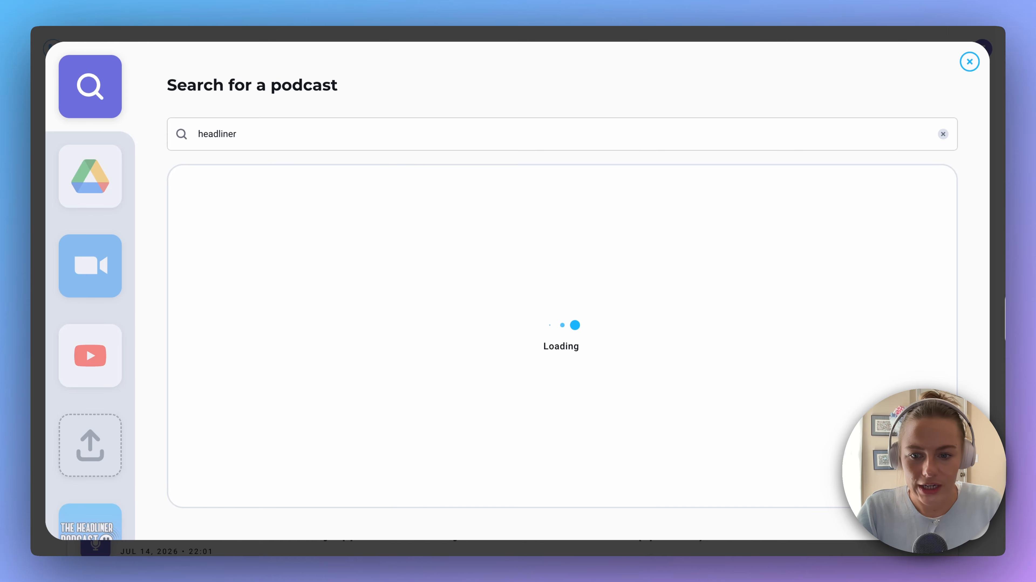
pyautogui.write('iner')
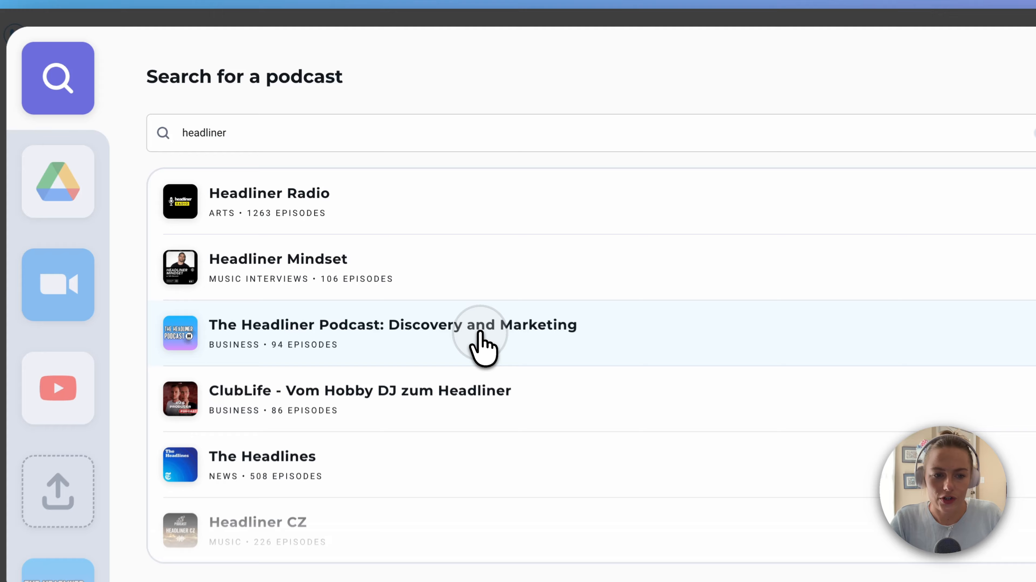
pyautogui.click(451, 301)
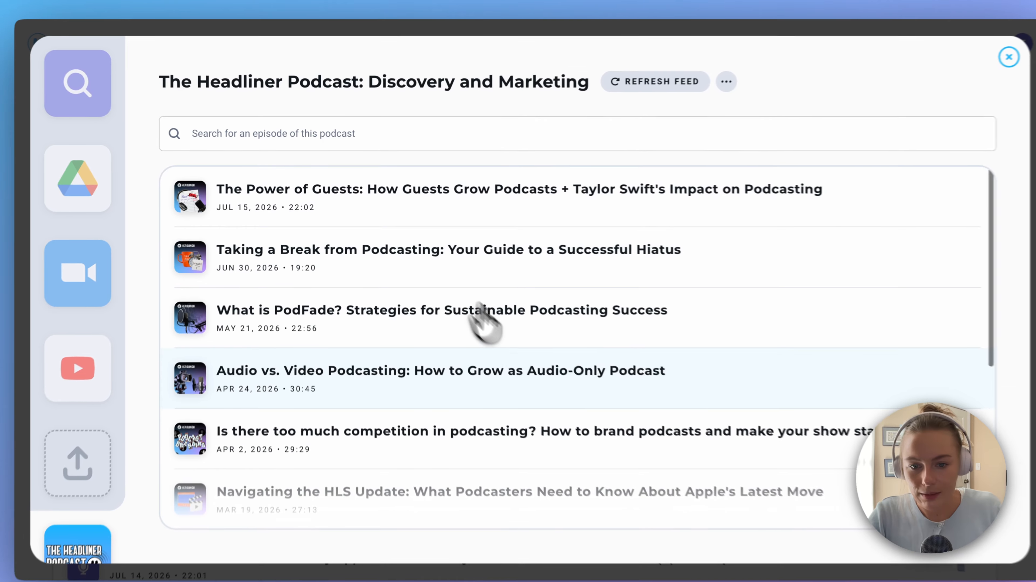
pyautogui.scroll(-10, 530, 351)
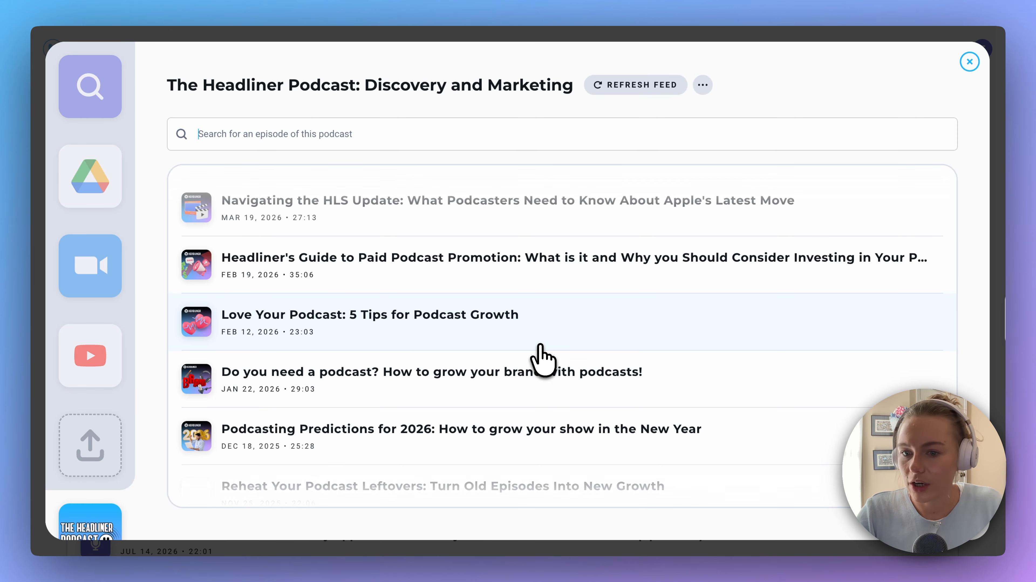
pyautogui.scroll(5, 542, 354)
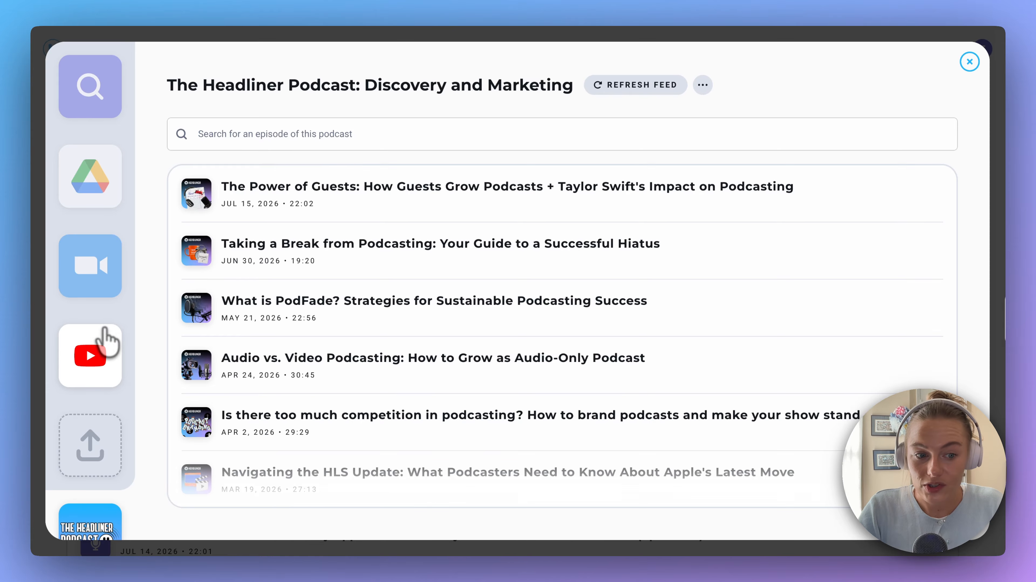
# Choose YouTube as the source and open the full "The Headliner Podcast: Discovery and Marketing (Podcast Videos)" playlist on Headliner's YouTube channel
pyautogui.click(104, 347)
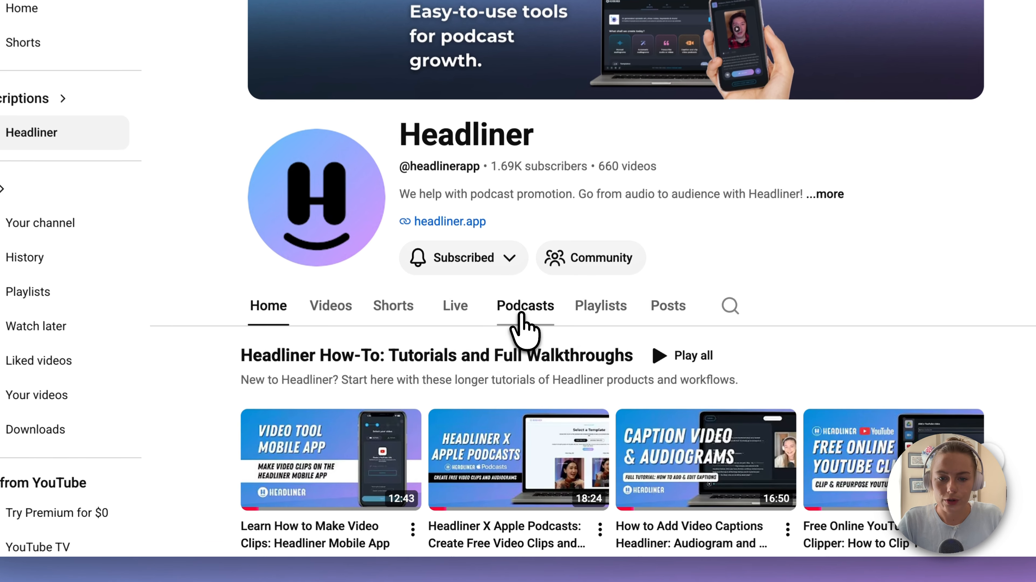
pyautogui.click(522, 315)
pyautogui.scroll(-10, 725, 299)
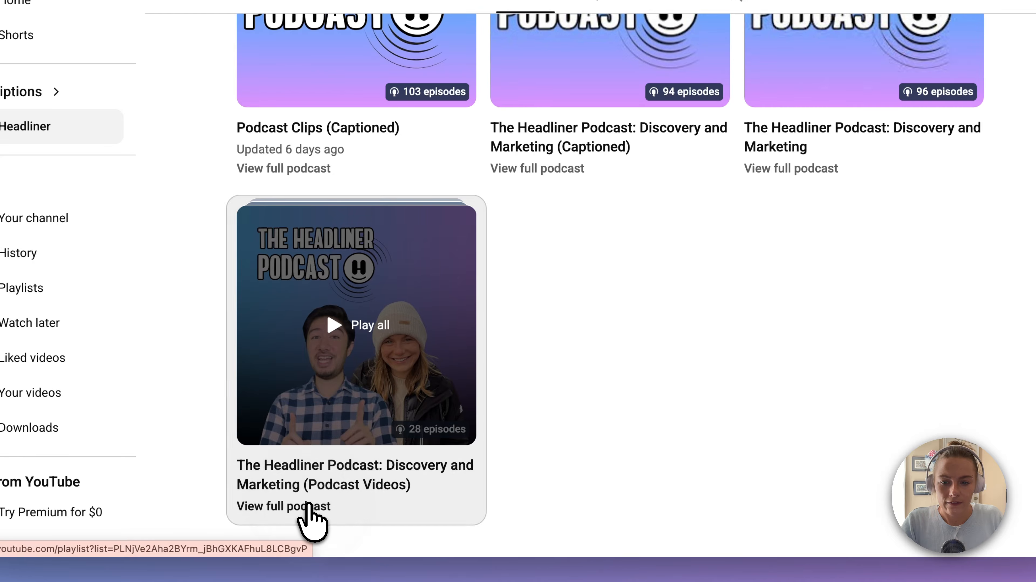
pyautogui.click(309, 508)
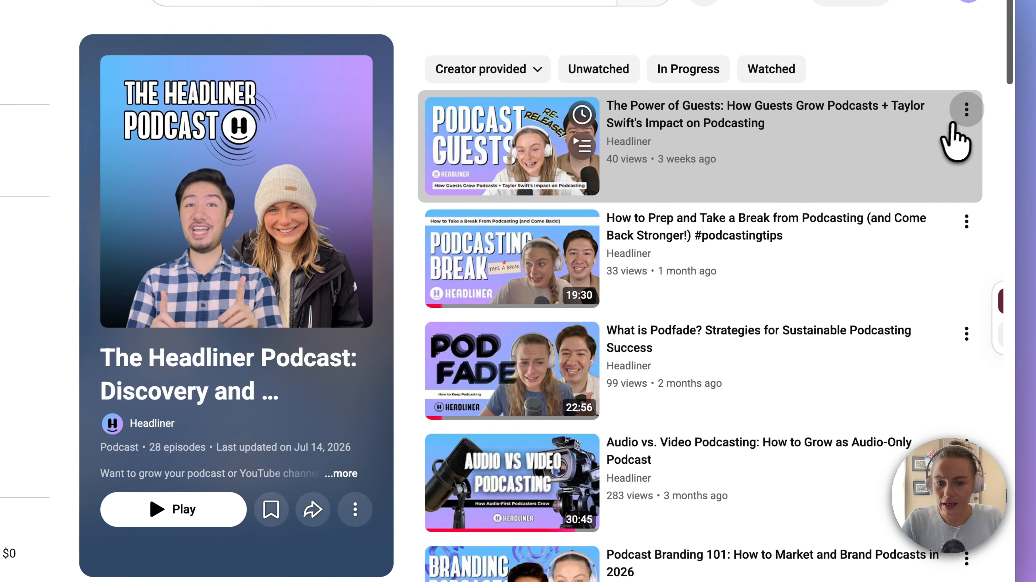
# Copy the share link of the episode "How to Prep and Take a Break from Podcasting (and Come Back Stronger!)"
pyautogui.click(966, 223)
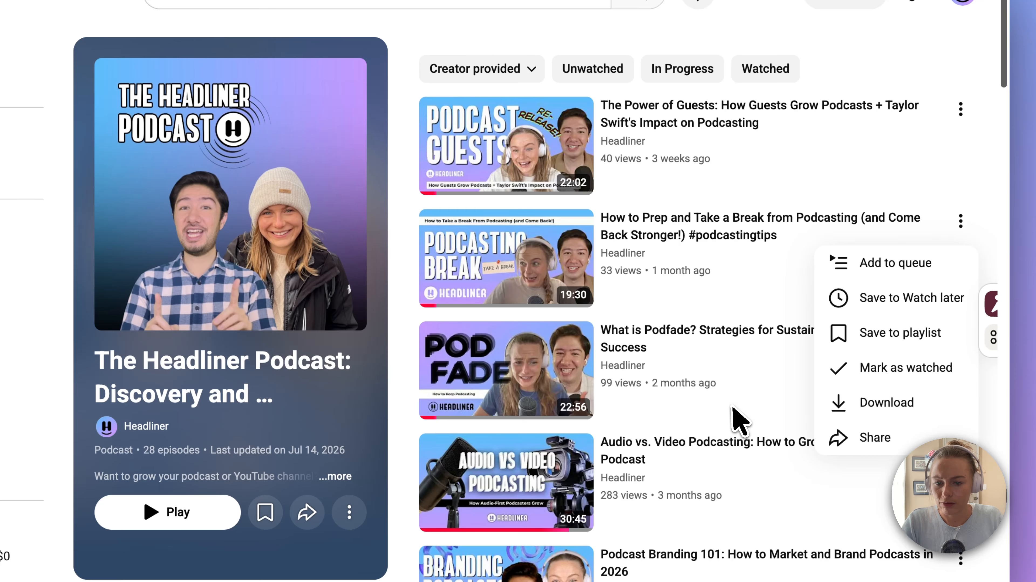
pyautogui.click(880, 437)
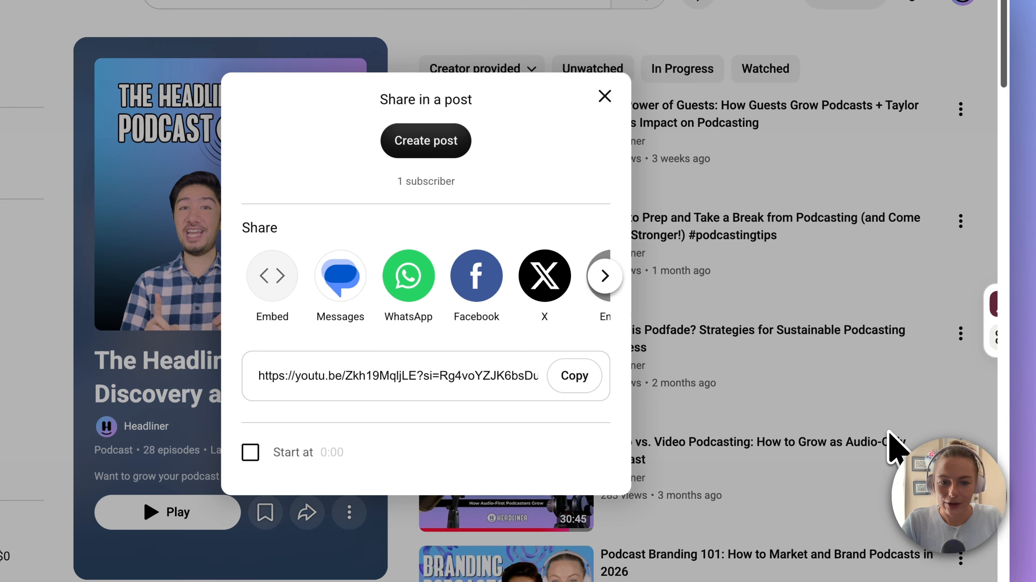
pyautogui.click(562, 373)
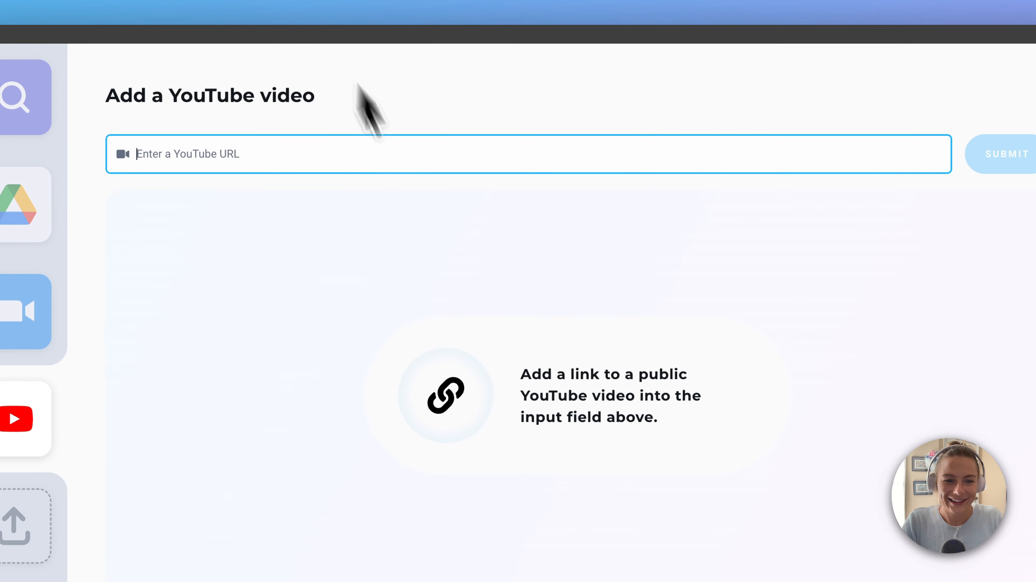
# Switch back to Eddy, paste the copied episode link as the YouTube video to add, and submit it
pyautogui.click(446, 167)
pyautogui.hotkey('ctrl', 'v')
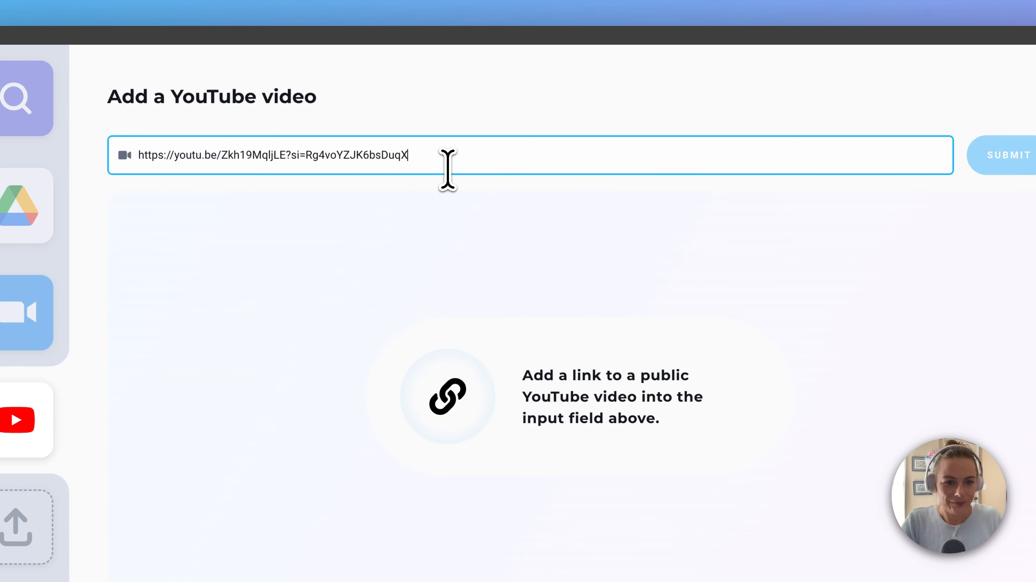
pyautogui.click(998, 157)
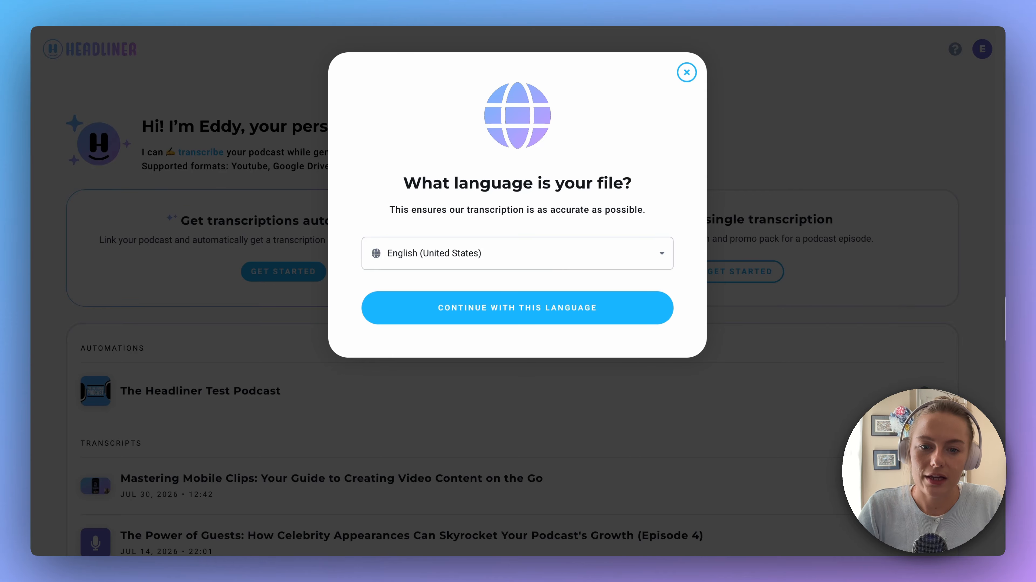
# Browse the available file languages, keep English (United States), and continue with it
pyautogui.click(620, 261)
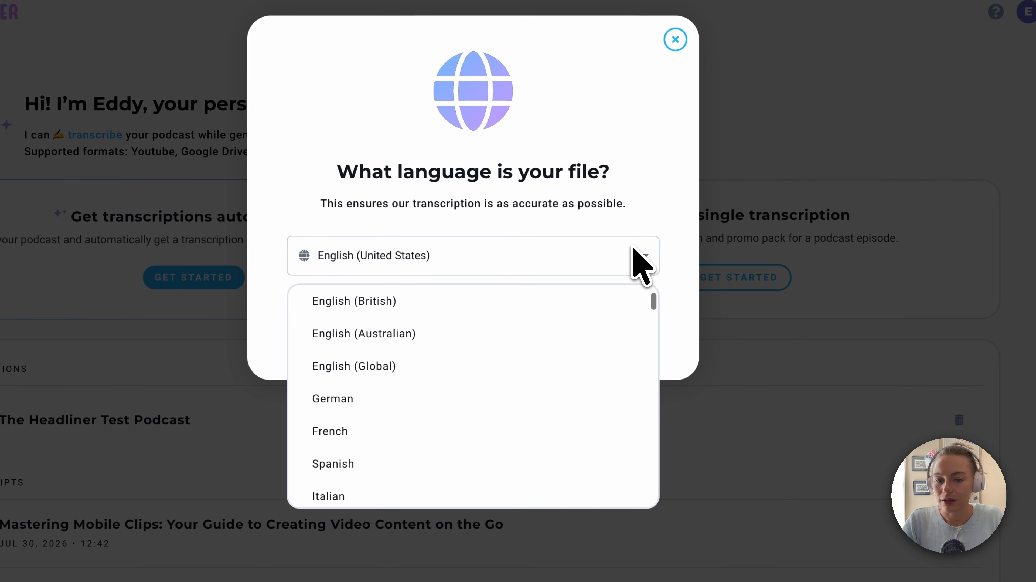
pyautogui.scroll(-10, 599, 294)
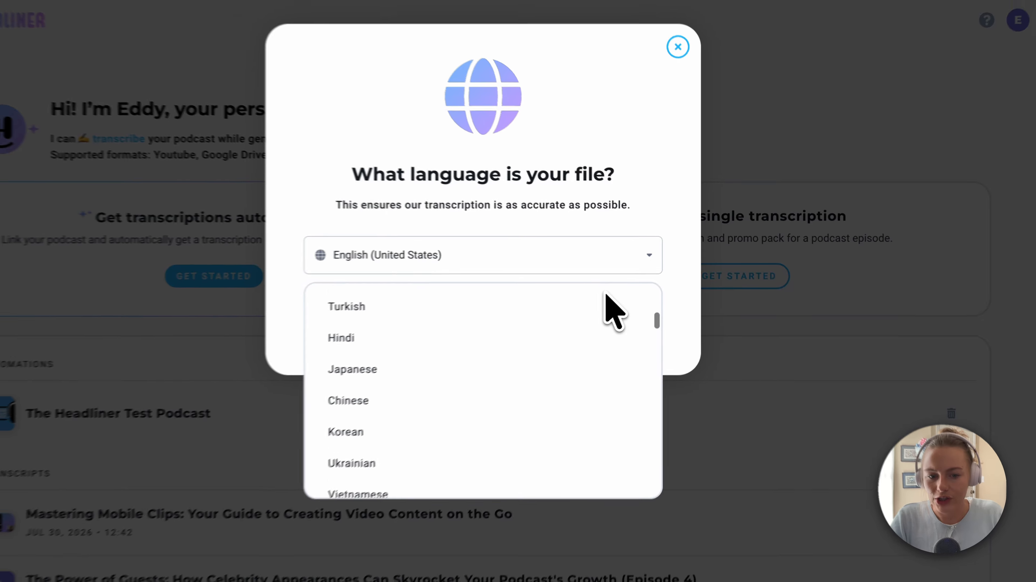
pyautogui.scroll(-5, 613, 311)
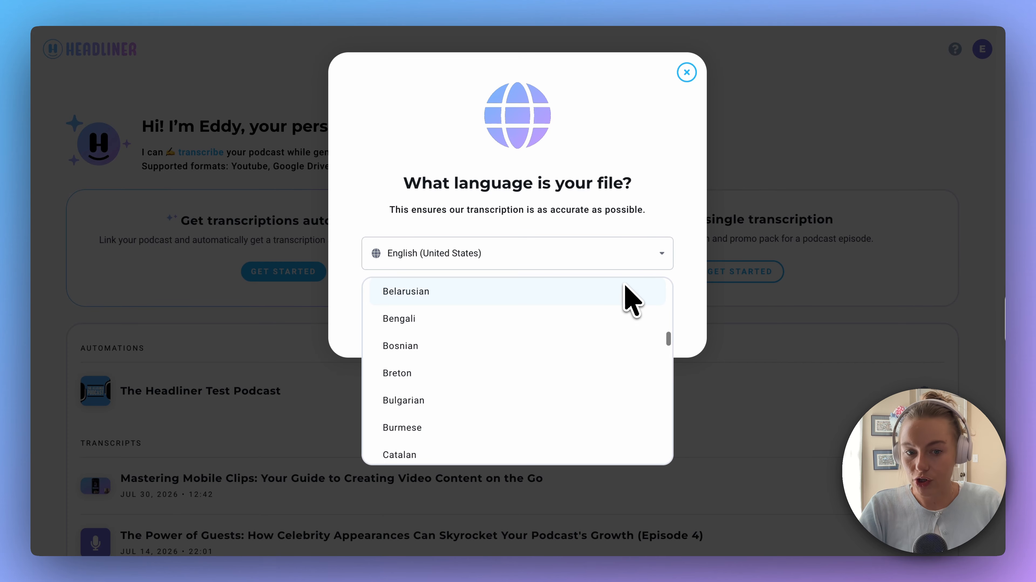
pyautogui.scroll(-5, 536, 405)
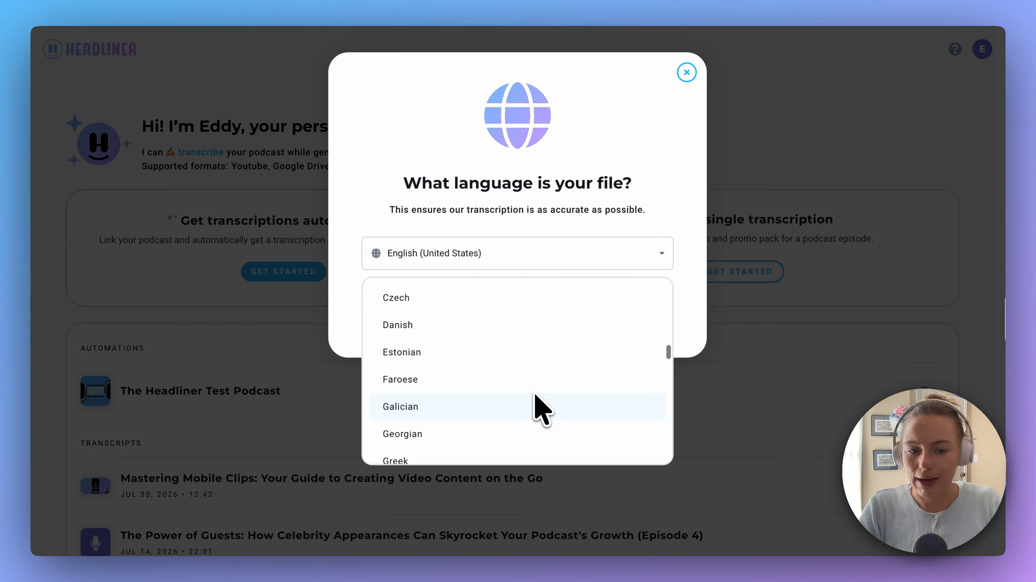
pyautogui.scroll(-10, 537, 405)
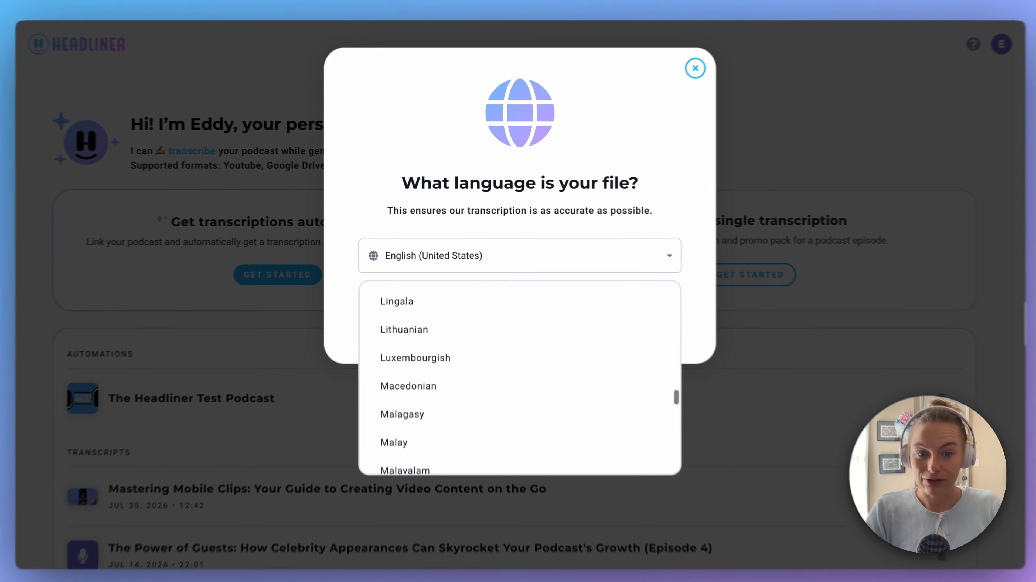
pyautogui.click(591, 231)
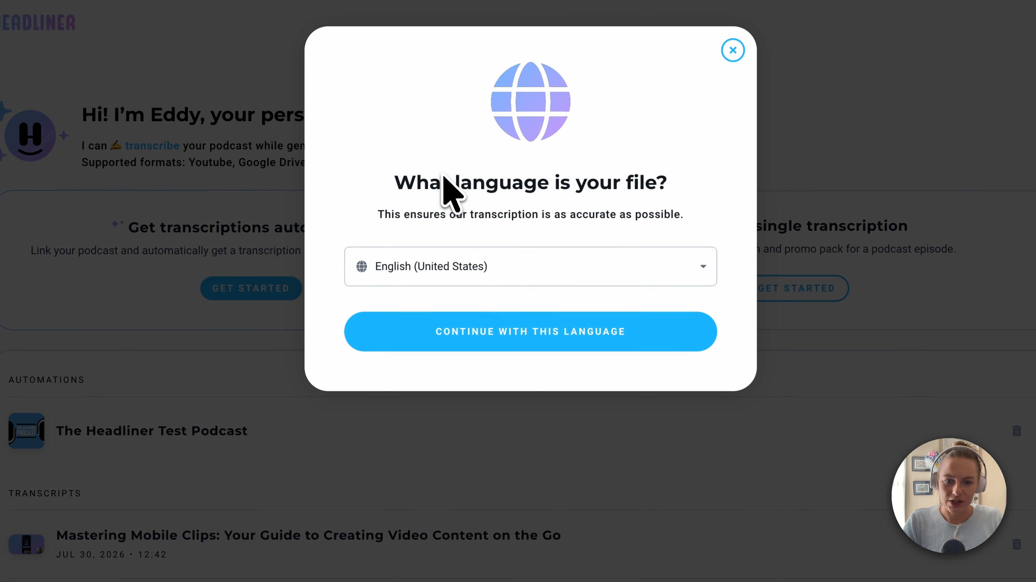
pyautogui.click(521, 326)
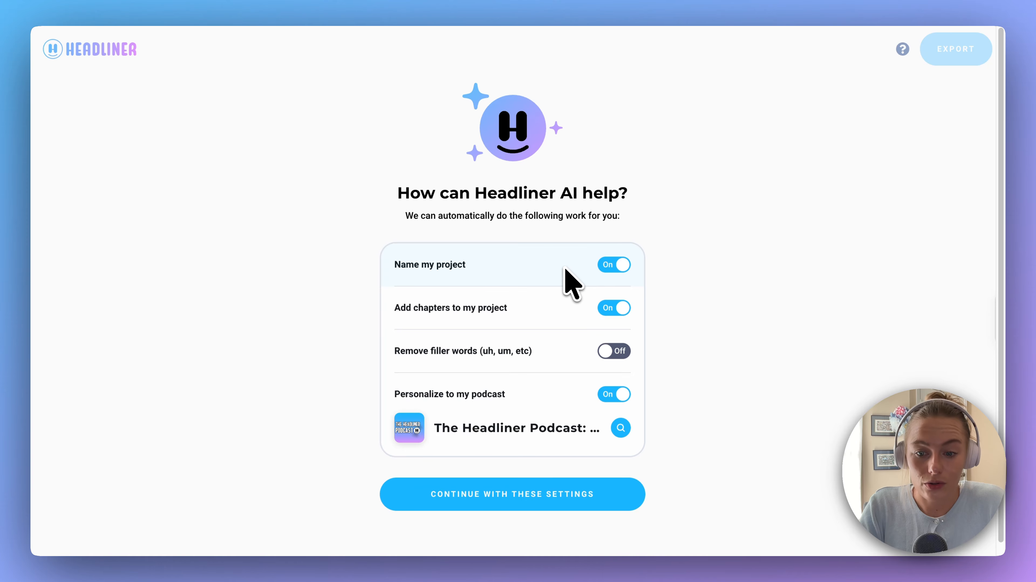
# Search "Headliner Discovery" to personalize the project to The Headliner Podcast: Discovery and Marketing, and continue with the AI settings
pyautogui.scroll(-1, 529, 338)
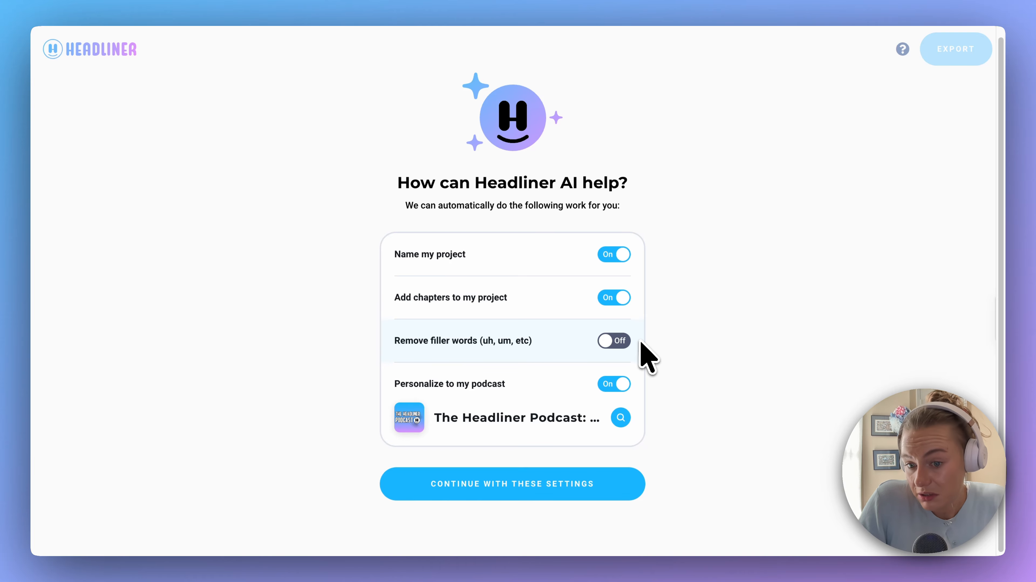
pyautogui.moveTo(555, 402)
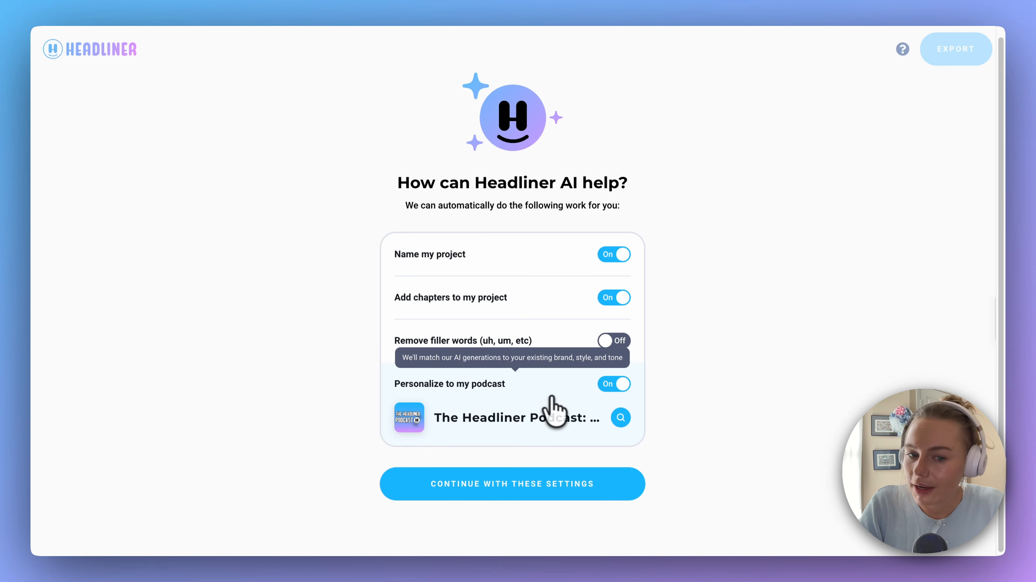
pyautogui.click(621, 417)
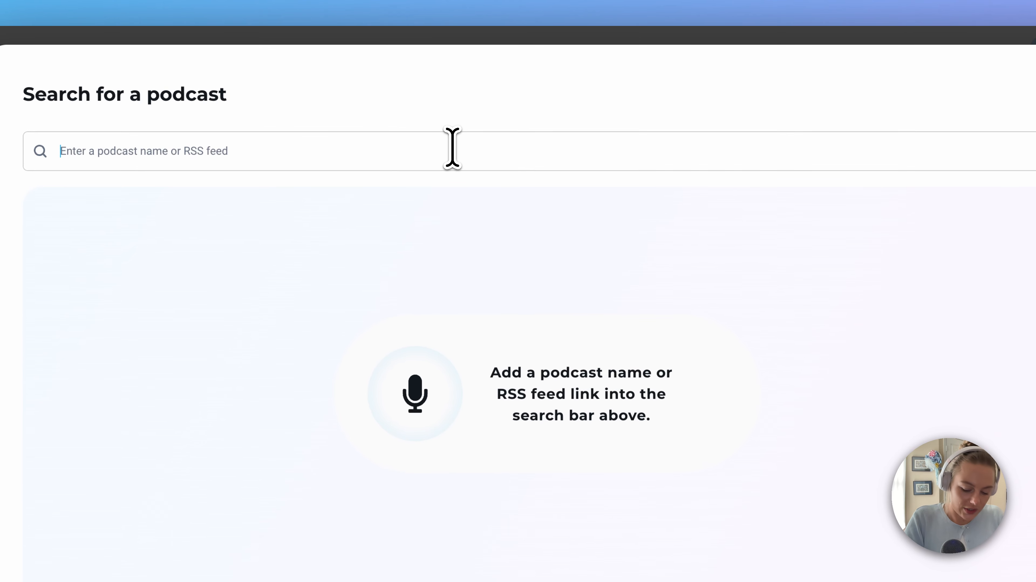
pyautogui.write('Headliner D')
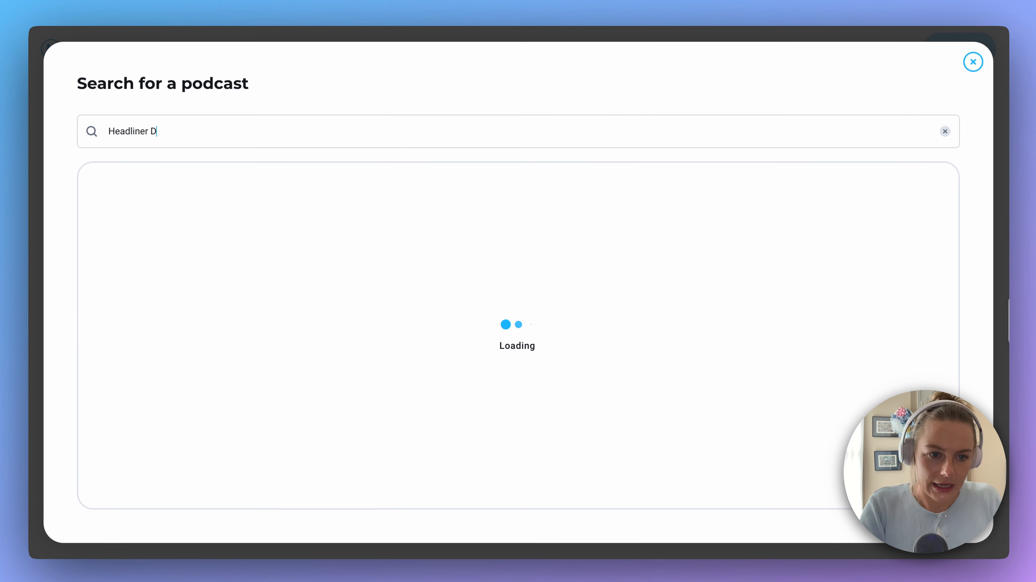
pyautogui.write('iscove')
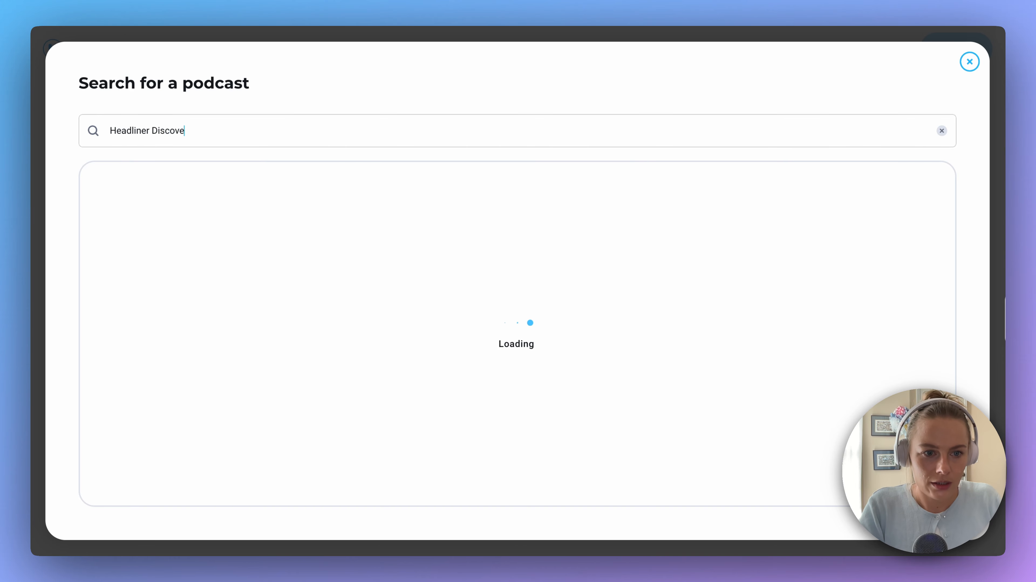
pyautogui.write('ry')
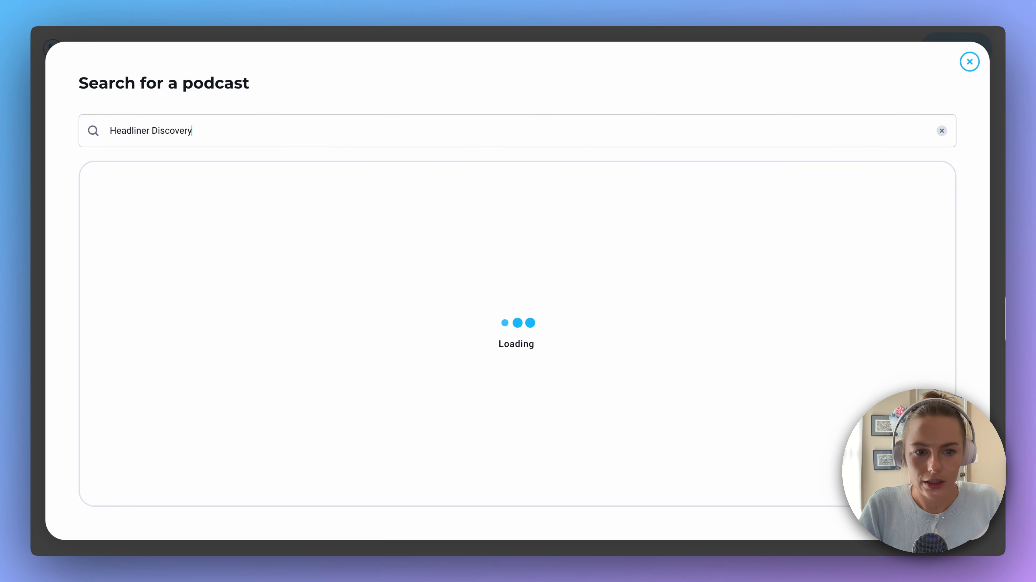
pyautogui.click(385, 194)
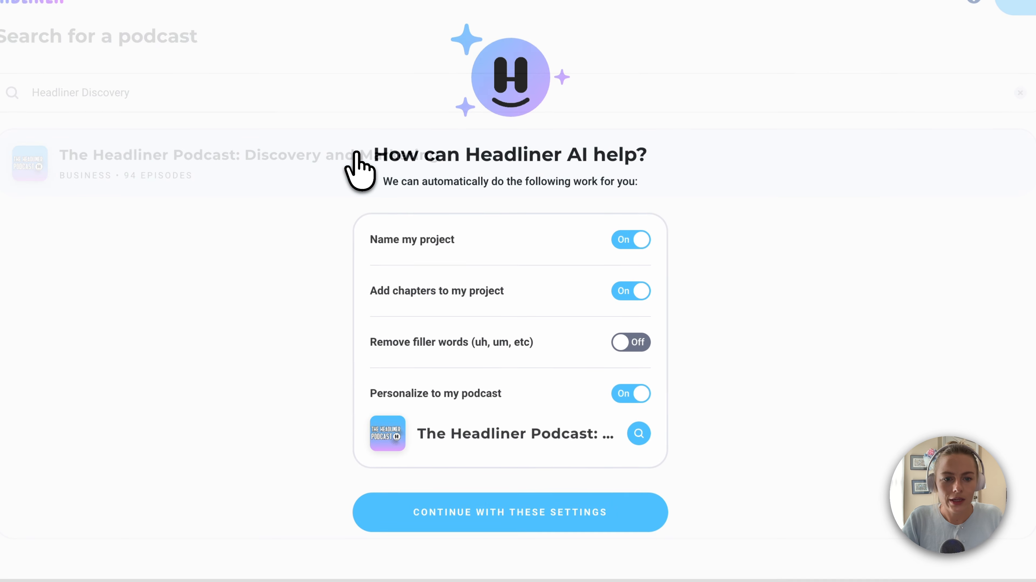
pyautogui.moveTo(512, 445)
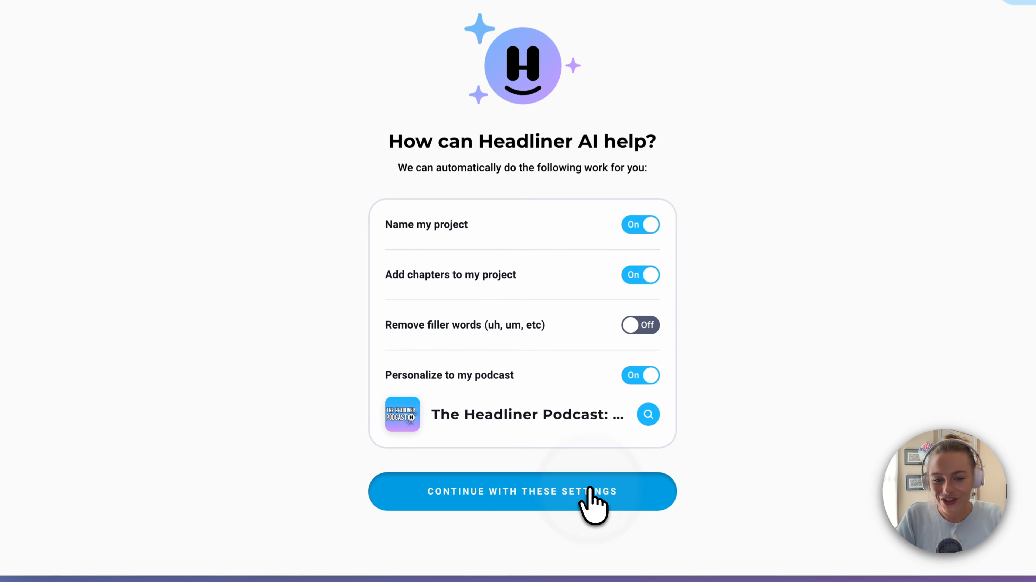
pyautogui.click(594, 491)
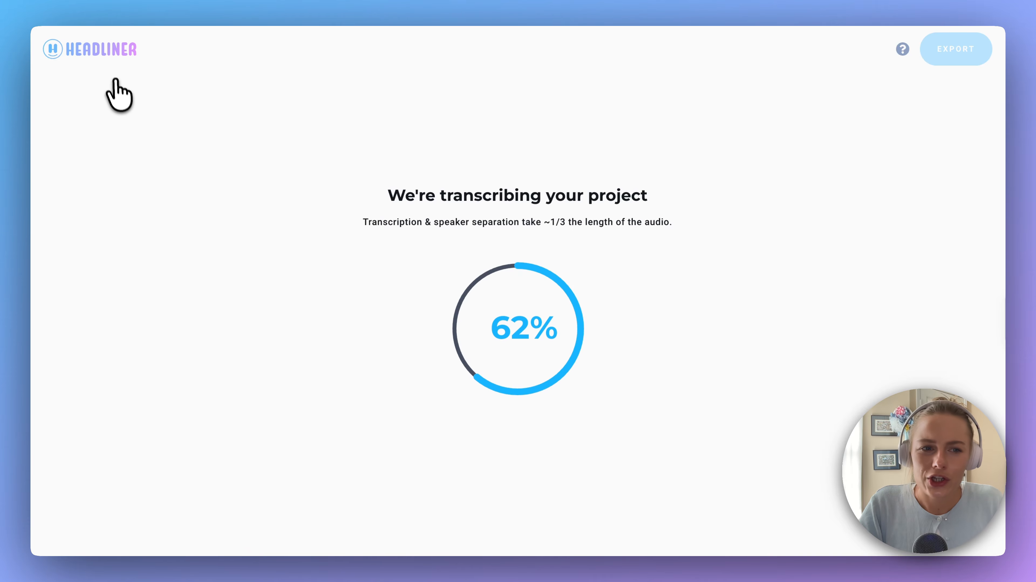
# Return to the Eddy dashboard and look through the transcripts list
pyautogui.click(124, 51)
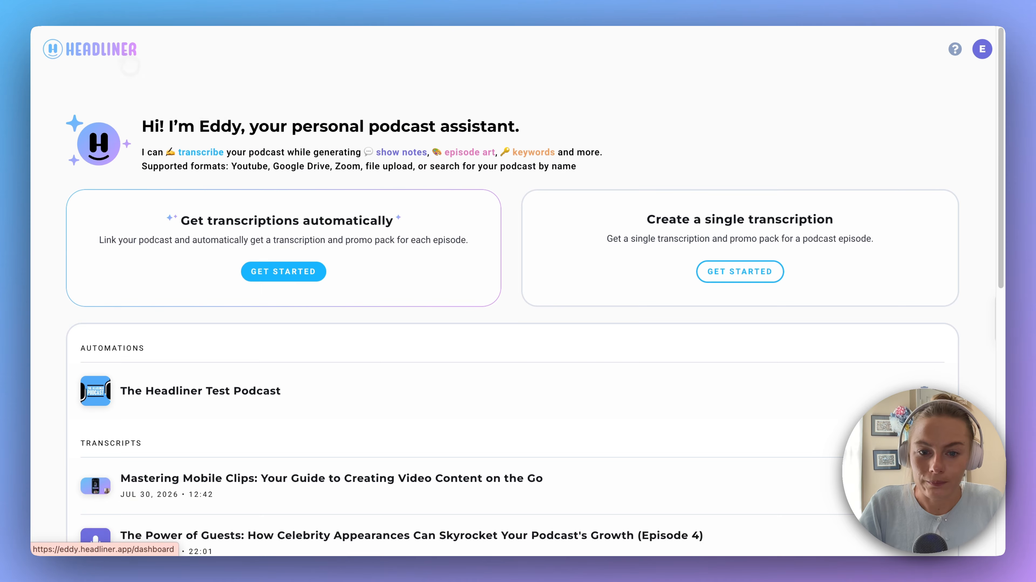
pyautogui.scroll(-5, 529, 269)
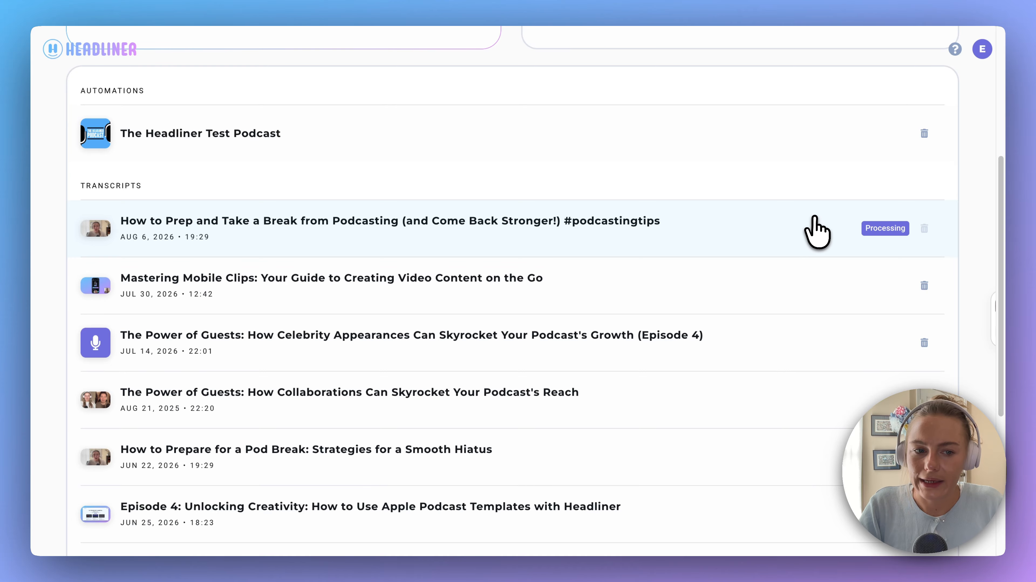
pyautogui.scroll(-5, 649, 271)
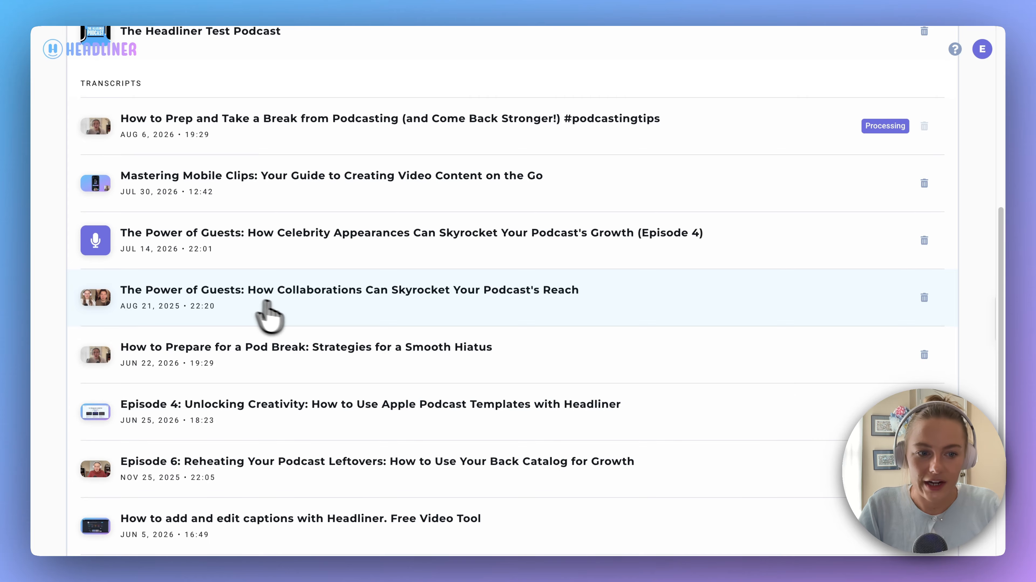
# Open the transcript "How to Prepare for a Pod Break: Strategies for a Smooth Hiatus" and read through its chapters, speaker labels and struck-out filler words
pyautogui.click(343, 349)
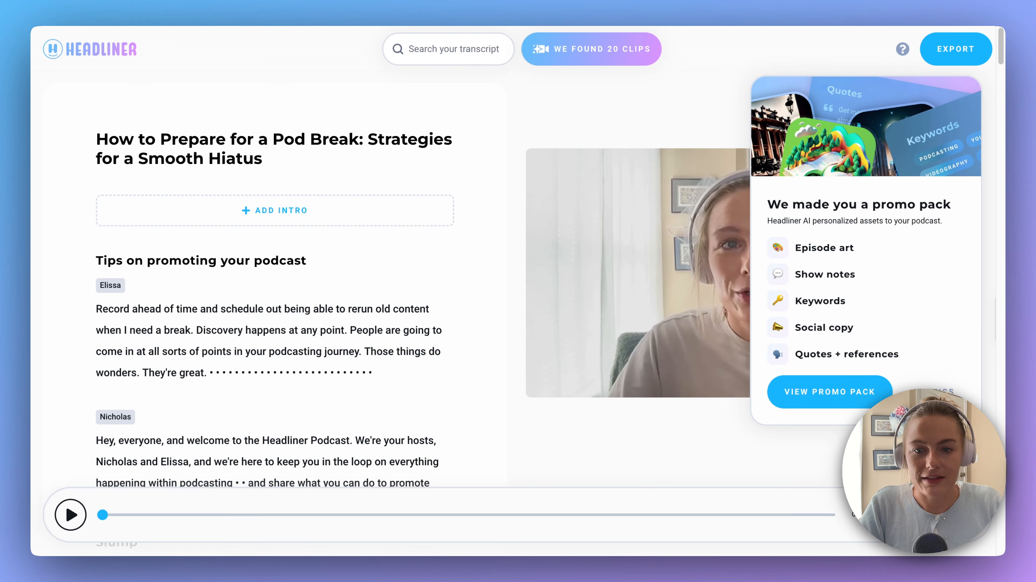
pyautogui.scroll(-1, 287, 166)
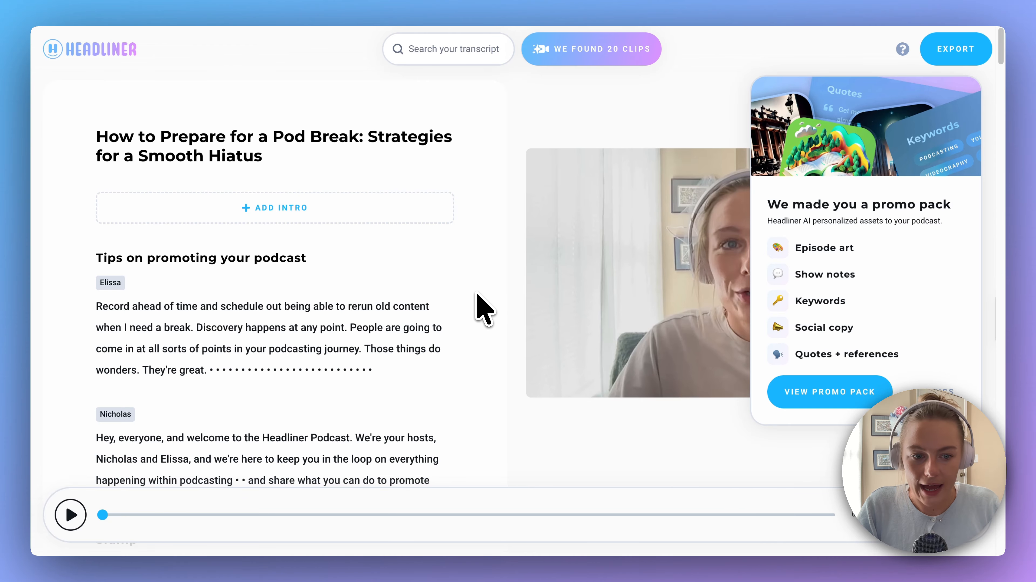
pyautogui.scroll(-1, 435, 339)
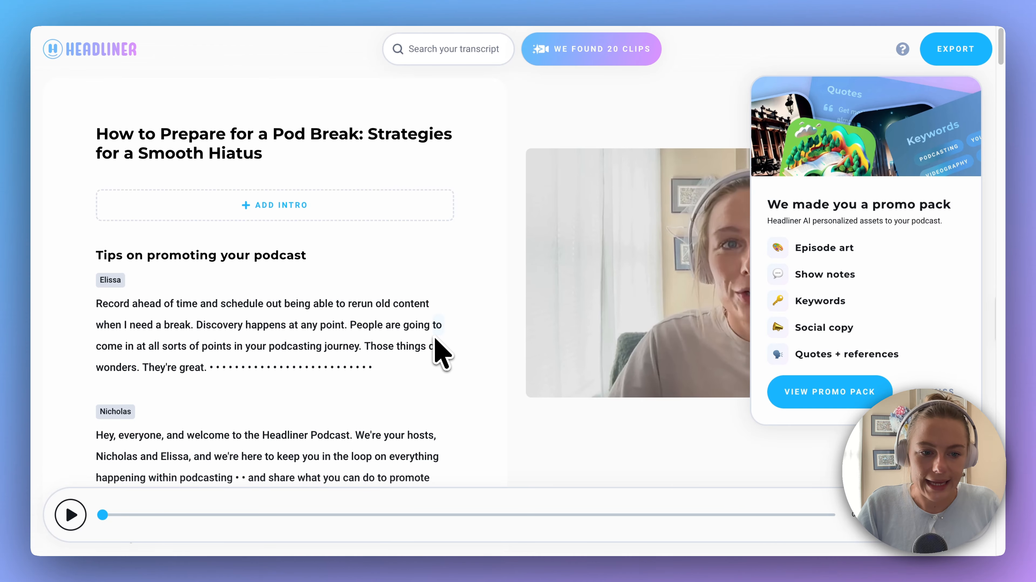
pyautogui.scroll(-10, 435, 351)
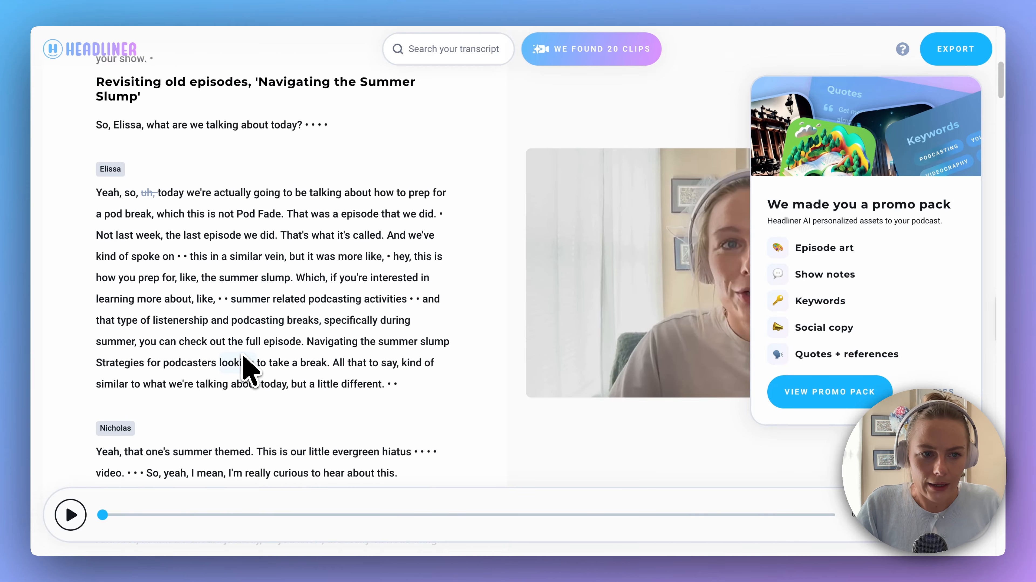
pyautogui.scroll(9, 245, 363)
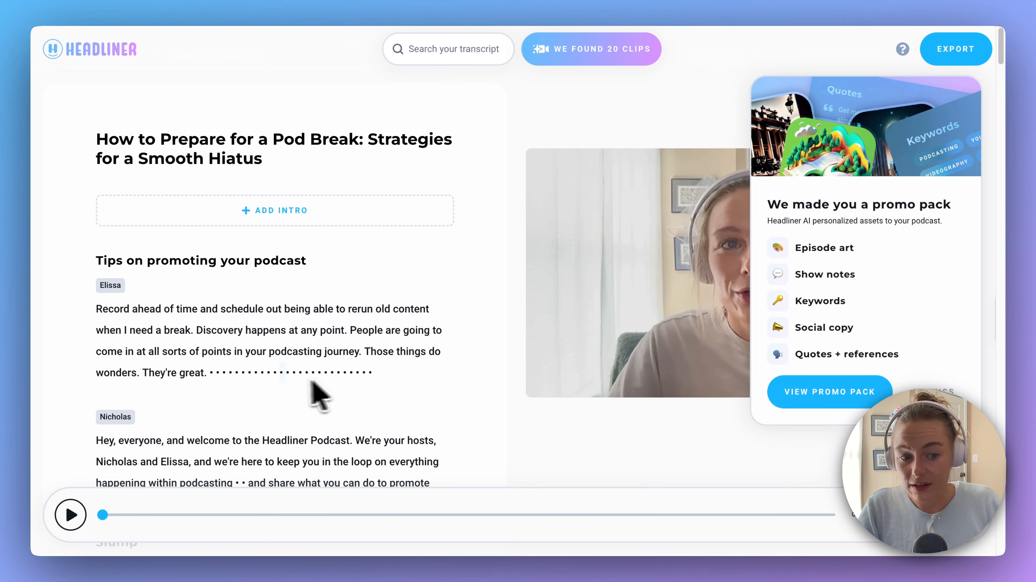
pyautogui.scroll(-7, 430, 381)
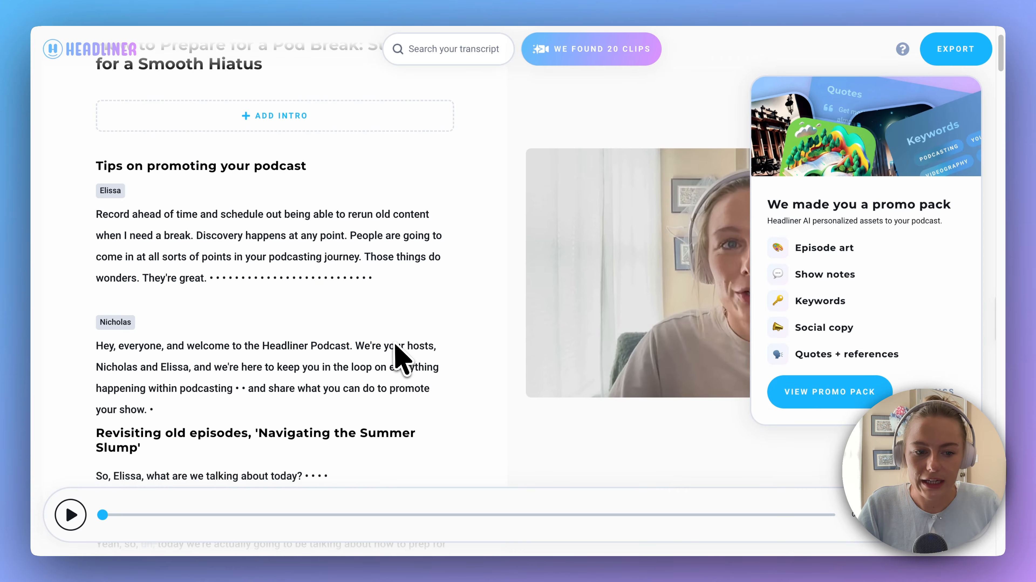
pyautogui.scroll(-7, 317, 359)
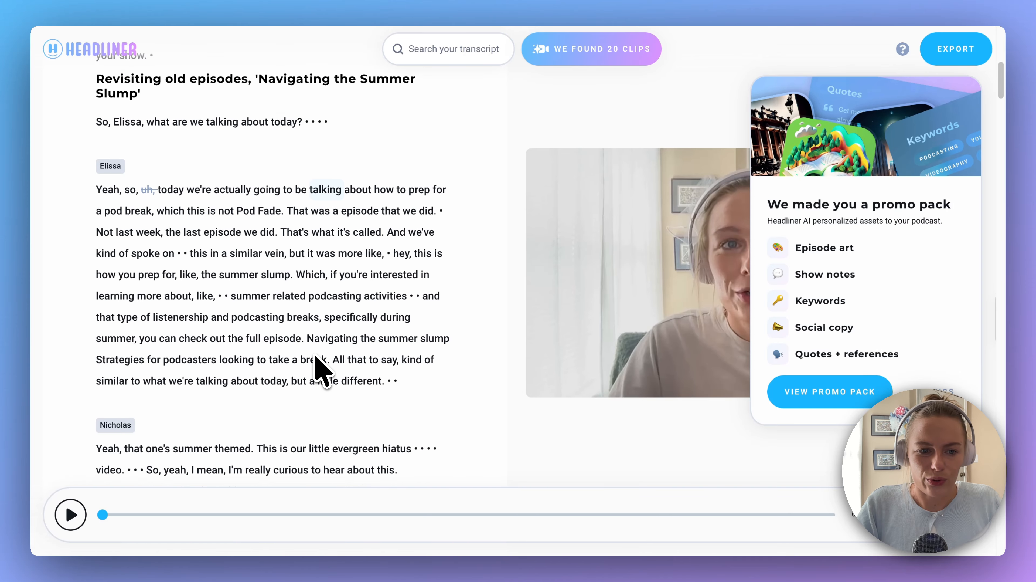
pyautogui.scroll(-7, 322, 368)
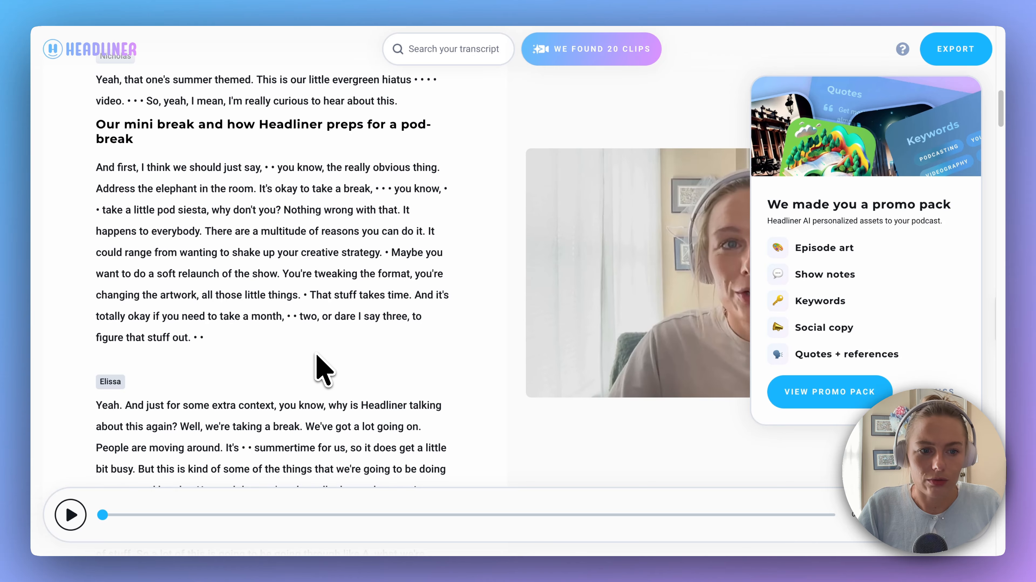
pyautogui.scroll(-5, 323, 370)
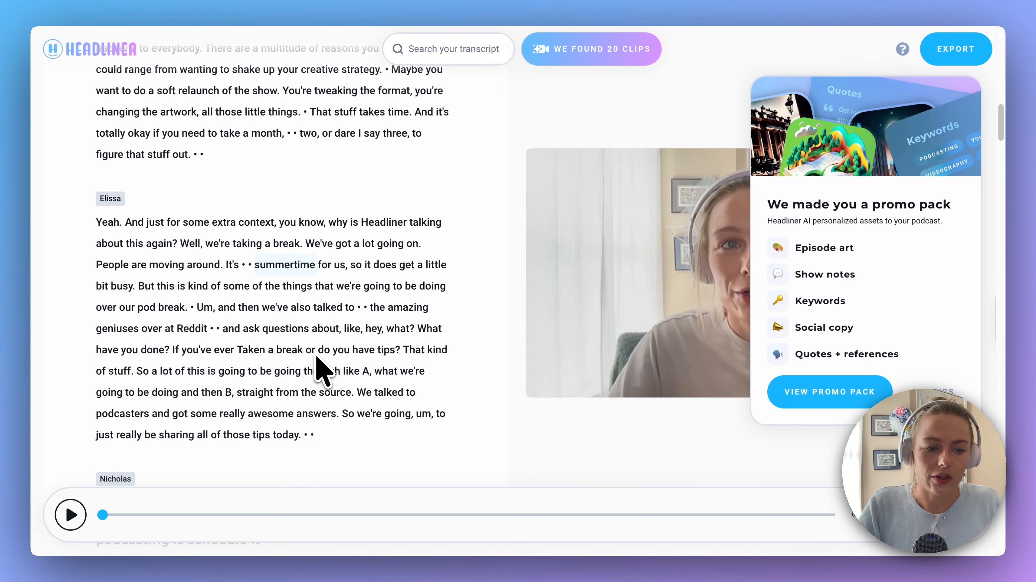
pyautogui.scroll(-6, 324, 368)
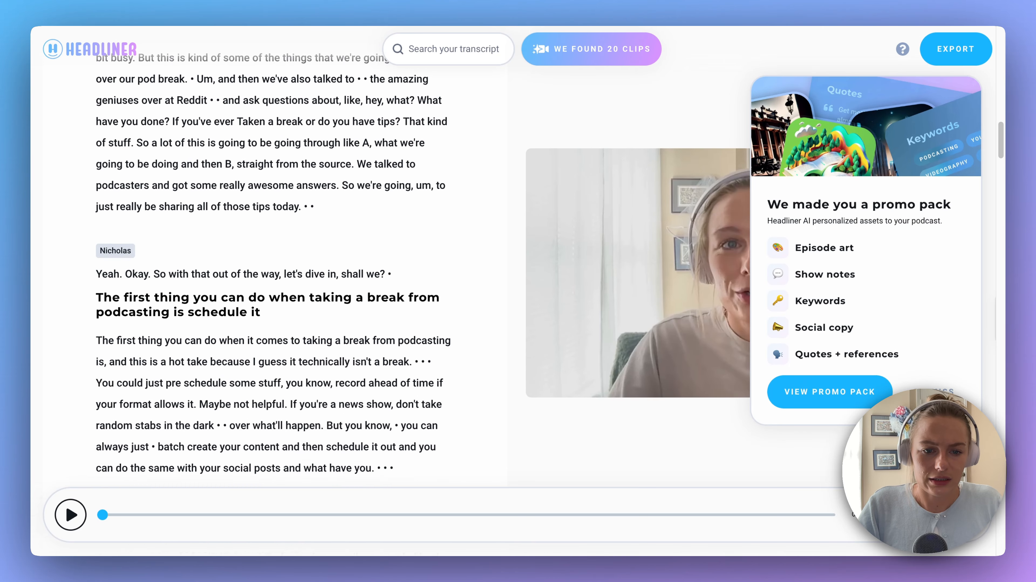
pyautogui.scroll(-15, 326, 309)
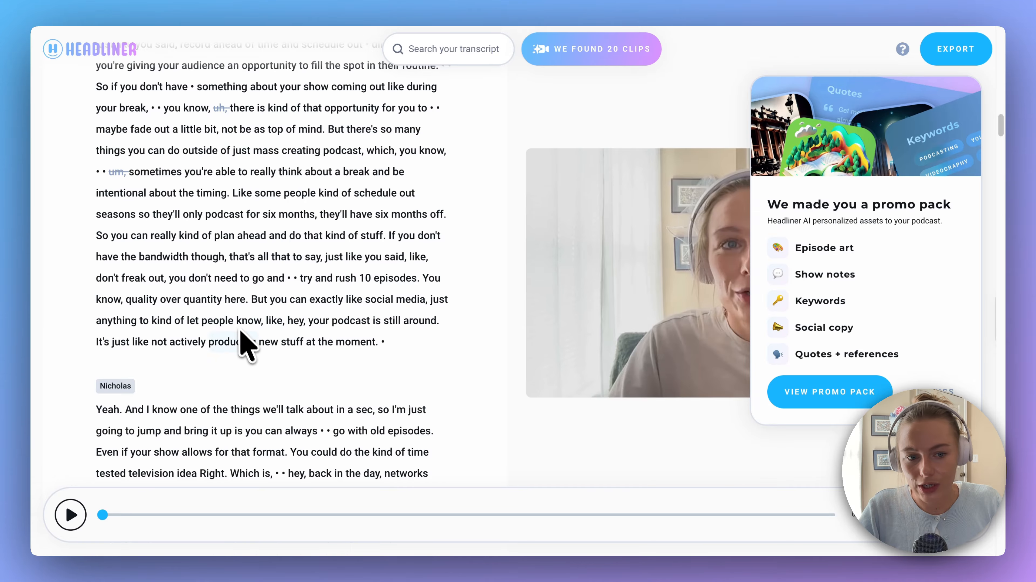
pyautogui.scroll(1, 234, 314)
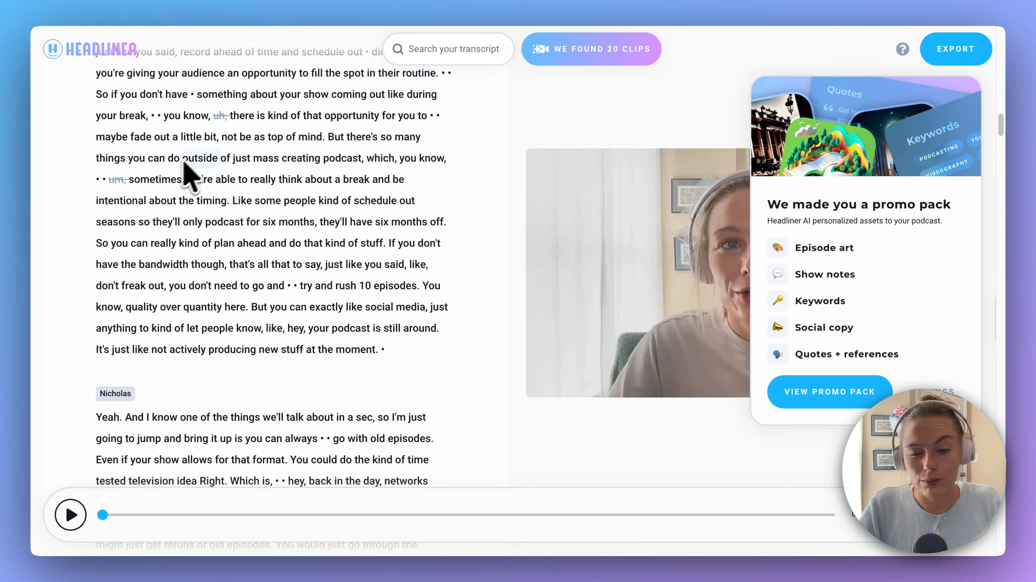
pyautogui.scroll(-3, 234, 322)
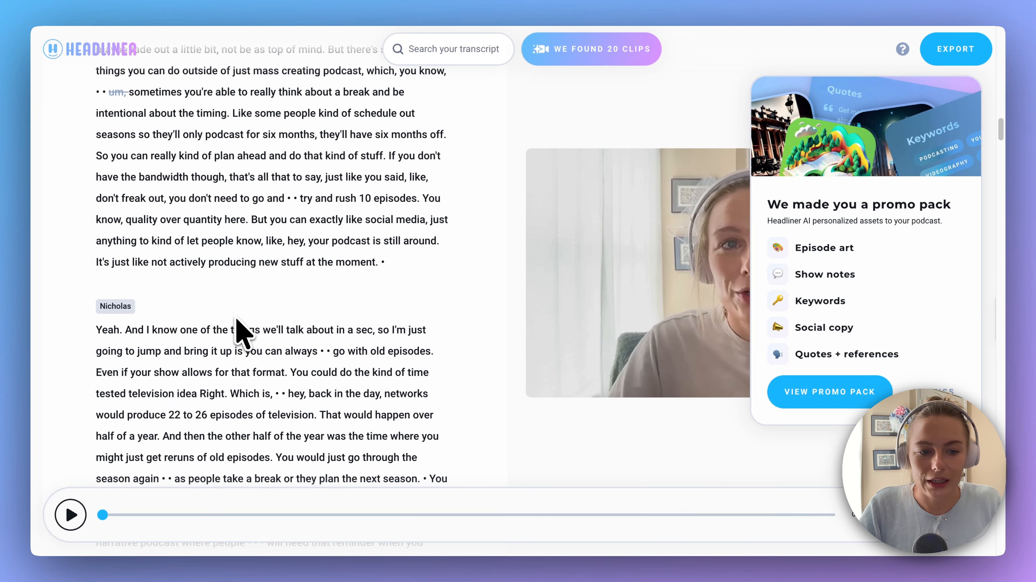
pyautogui.scroll(-6, 244, 332)
pyautogui.scroll(-6, 244, 335)
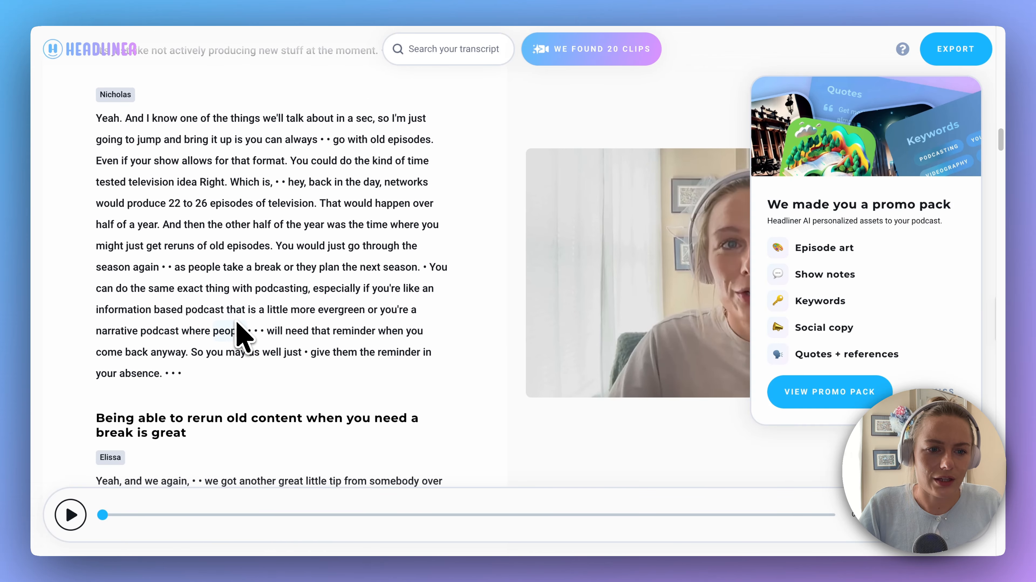
pyautogui.scroll(-5, 243, 336)
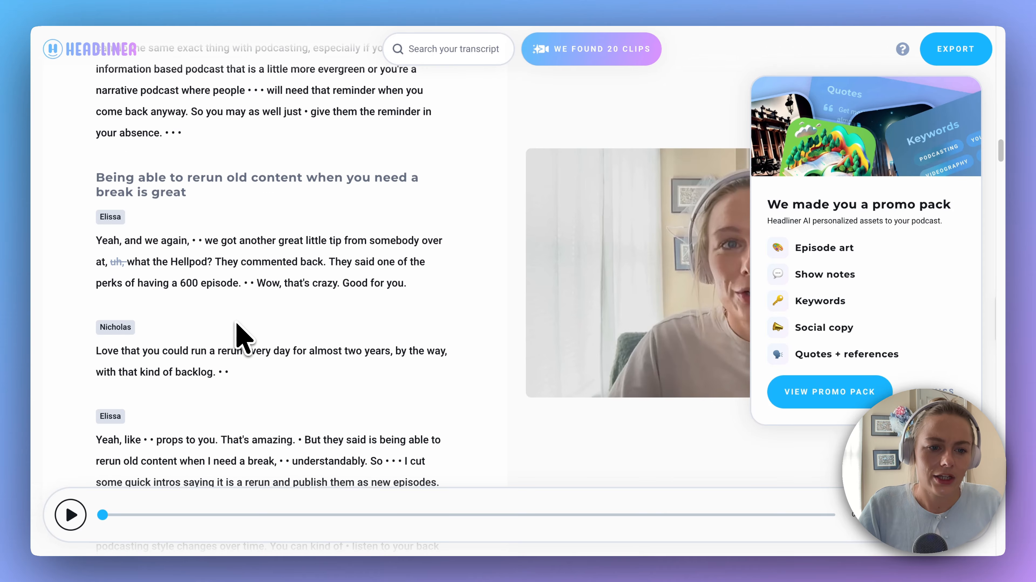
pyautogui.scroll(-4, 244, 336)
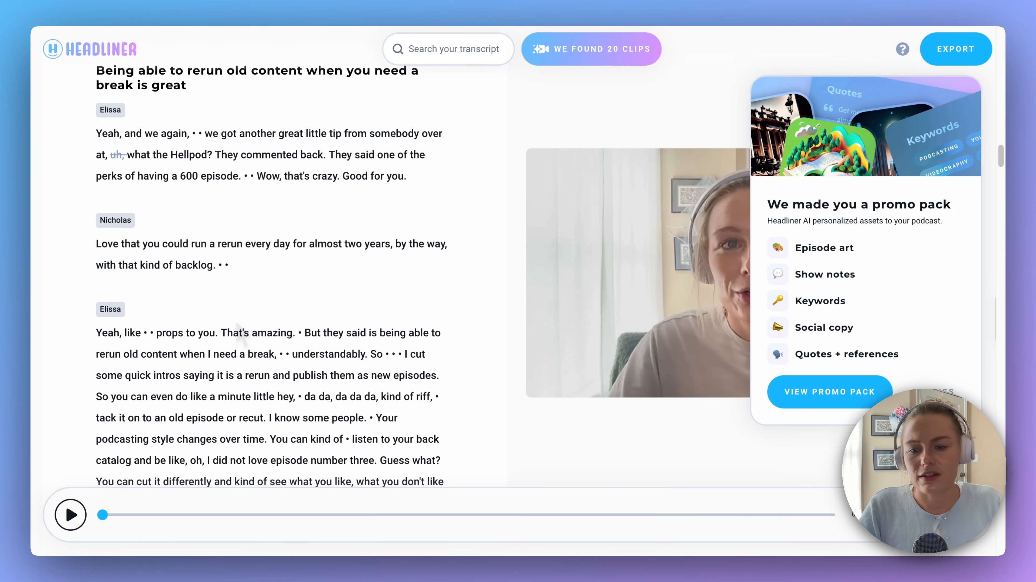
pyautogui.scroll(-12, 244, 336)
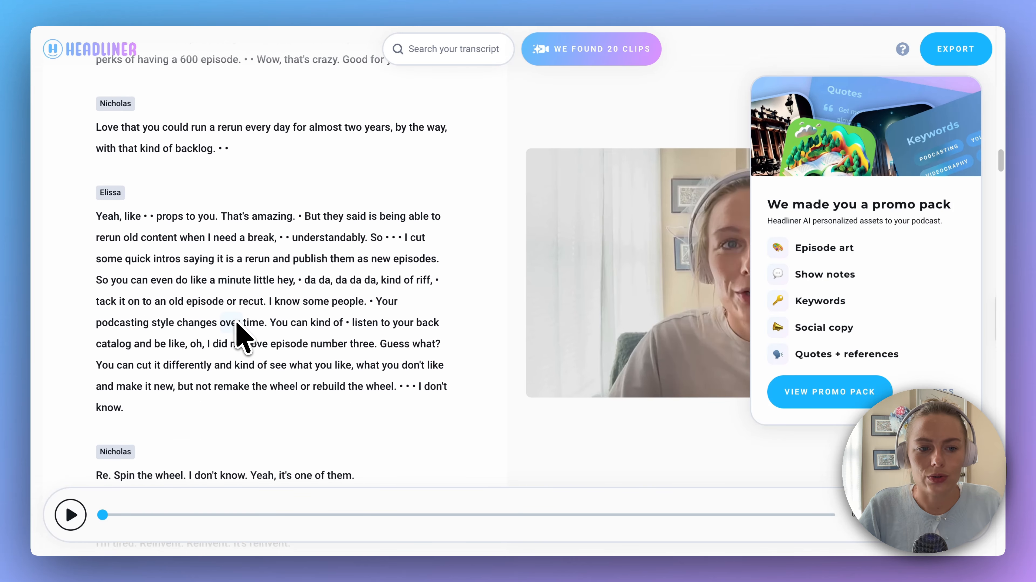
pyautogui.scroll(-10, 238, 326)
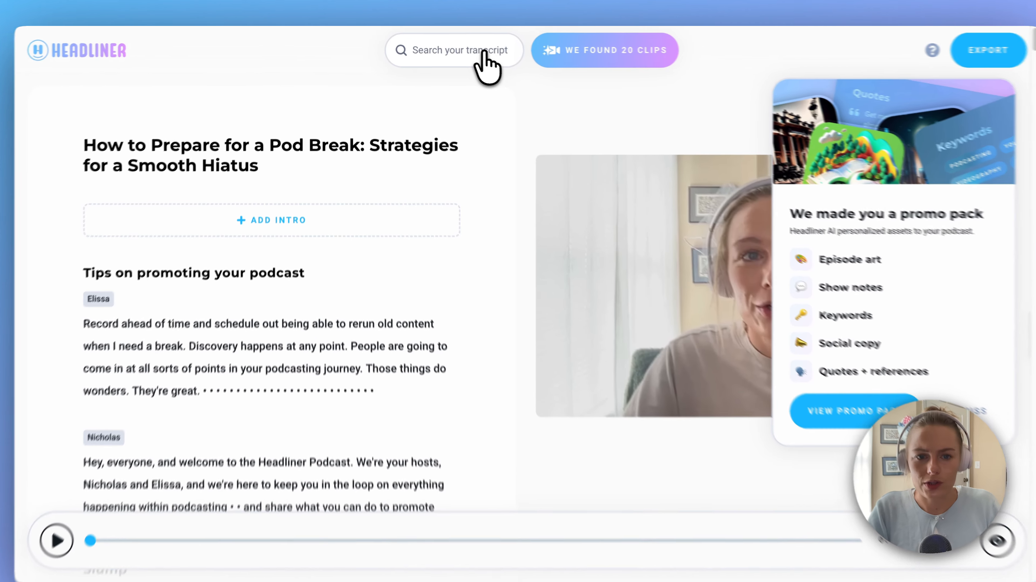
# Search the transcript for "Headliner", try out "Headliner" as replacement text with the Update all option, and close the search without correcting
pyautogui.click(488, 60)
pyautogui.write('Headliner')
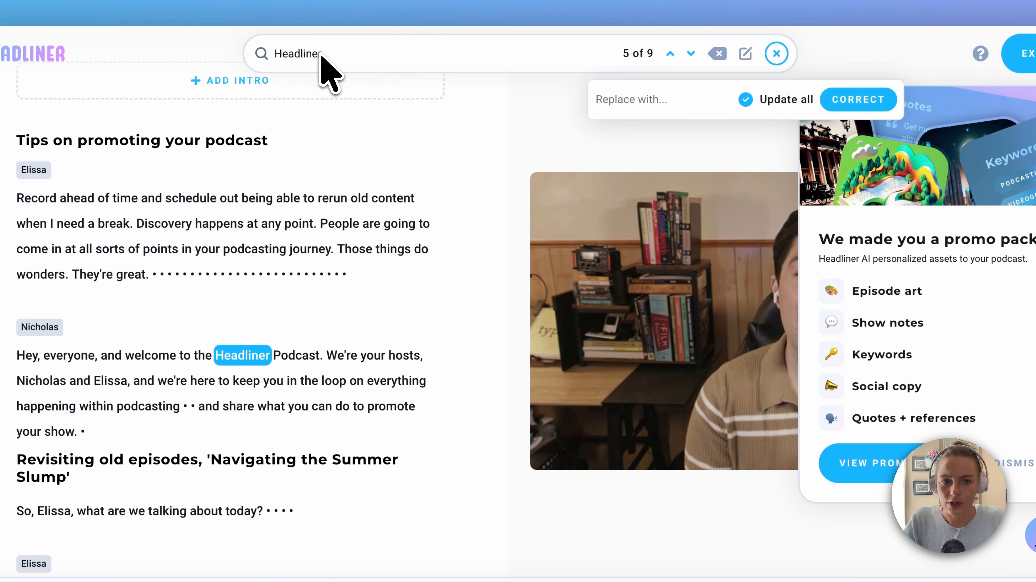
pyautogui.click(623, 107)
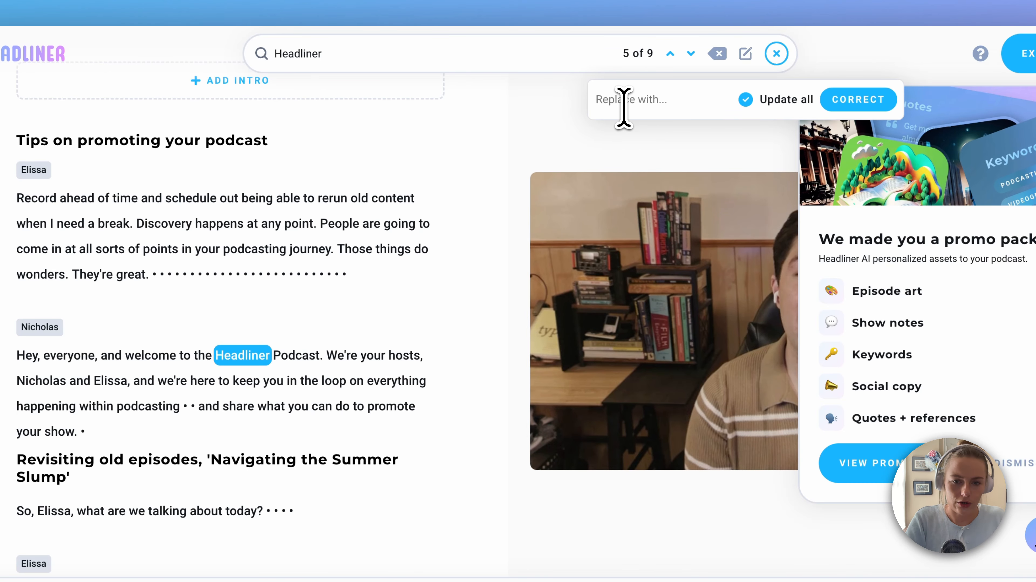
pyautogui.write('Headliner')
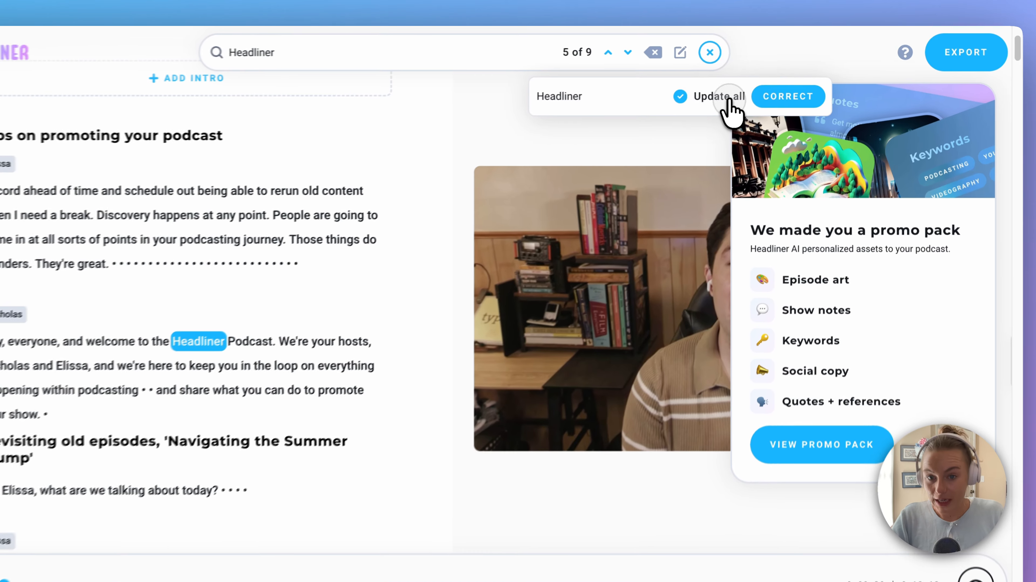
pyautogui.click(741, 87)
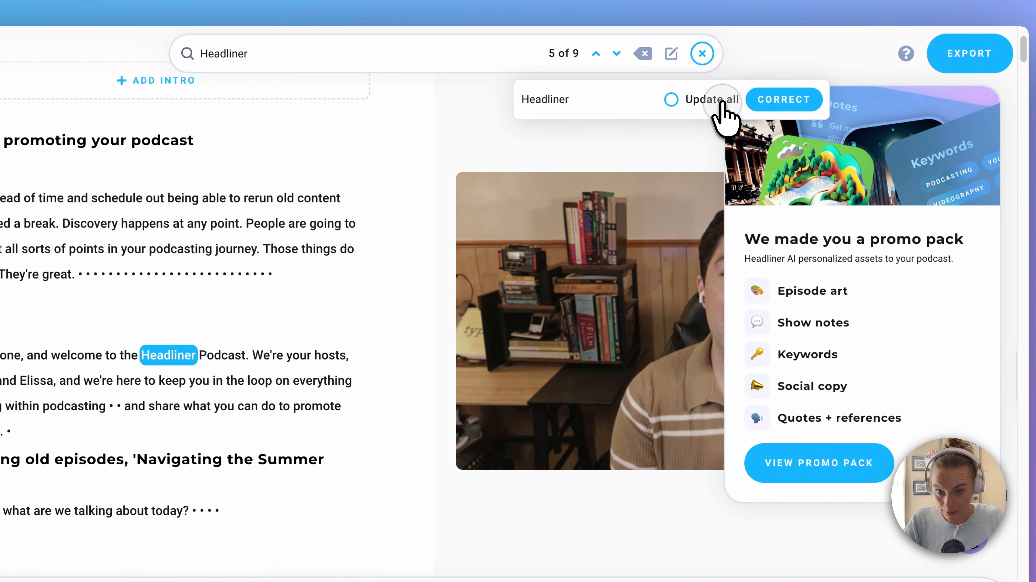
pyautogui.click(723, 107)
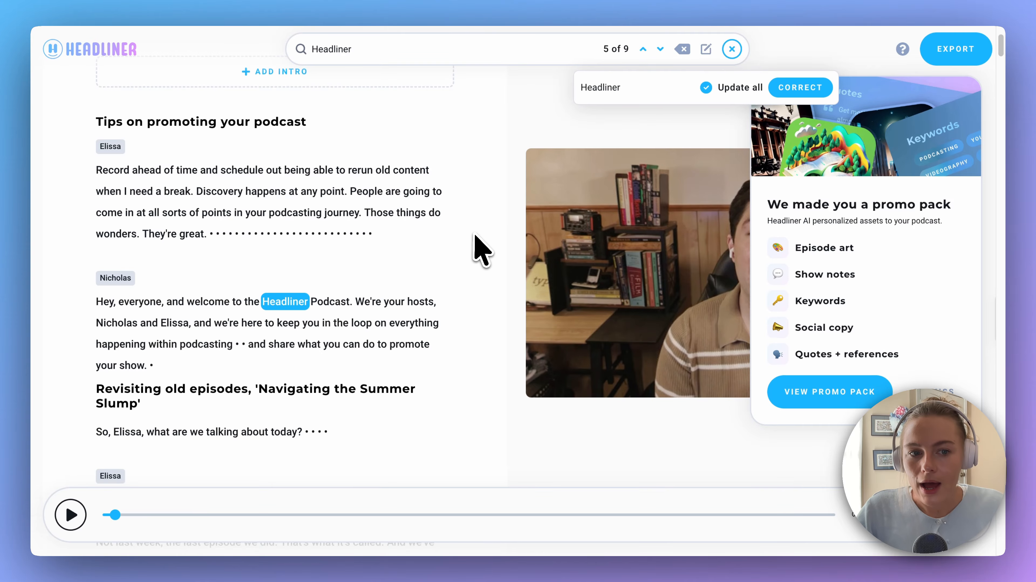
pyautogui.press('Escape')
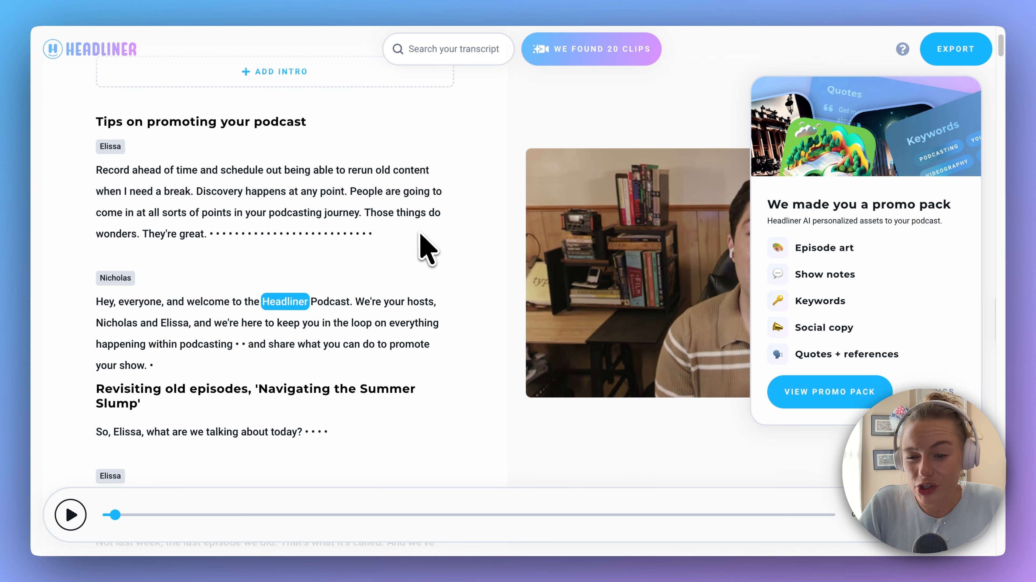
# Open the episode's promo pack and look through its asset categories, from show notes to blog post
pyautogui.scroll(2, 440, 271)
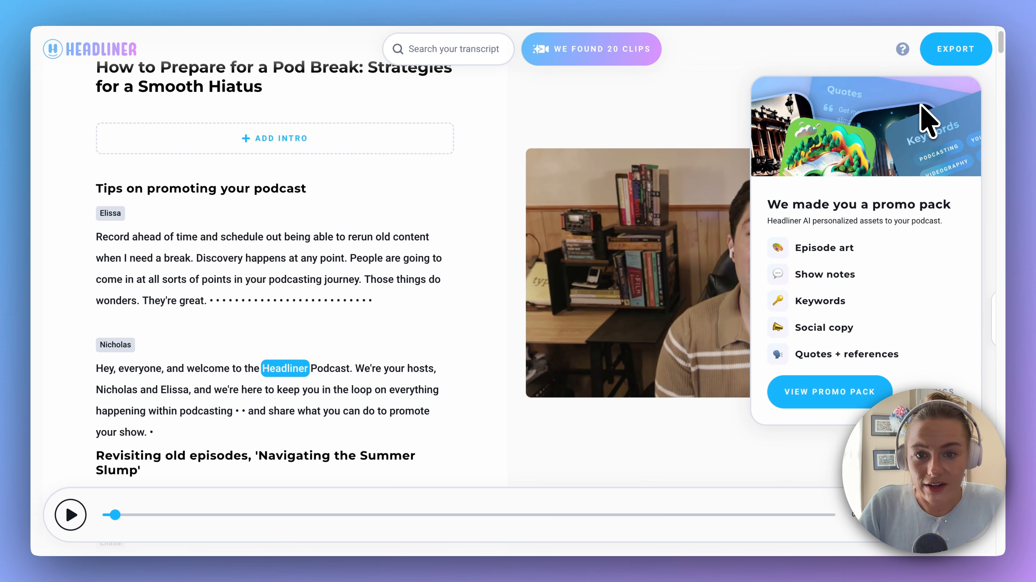
pyautogui.scroll(2, 562, 127)
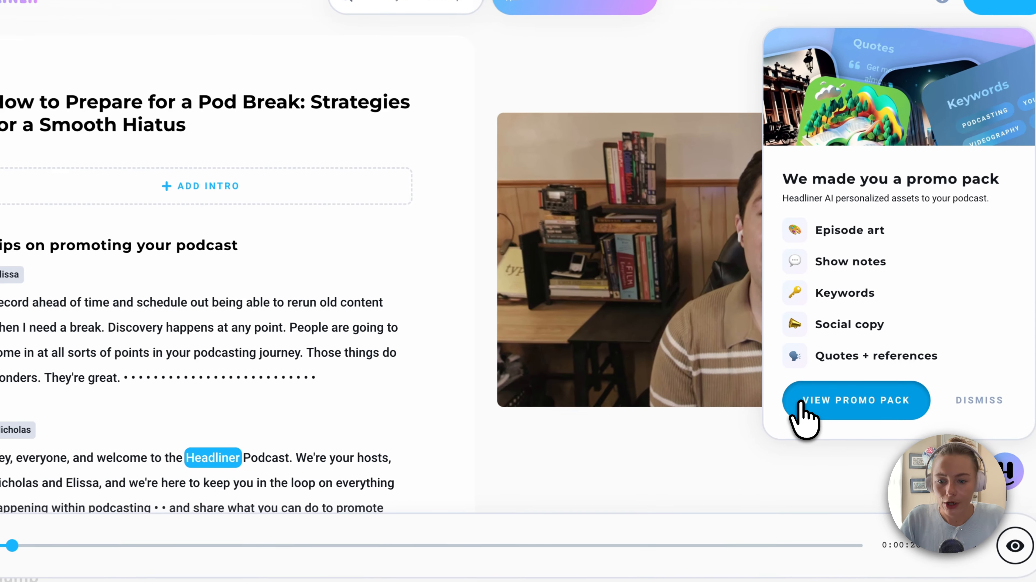
pyautogui.click(798, 395)
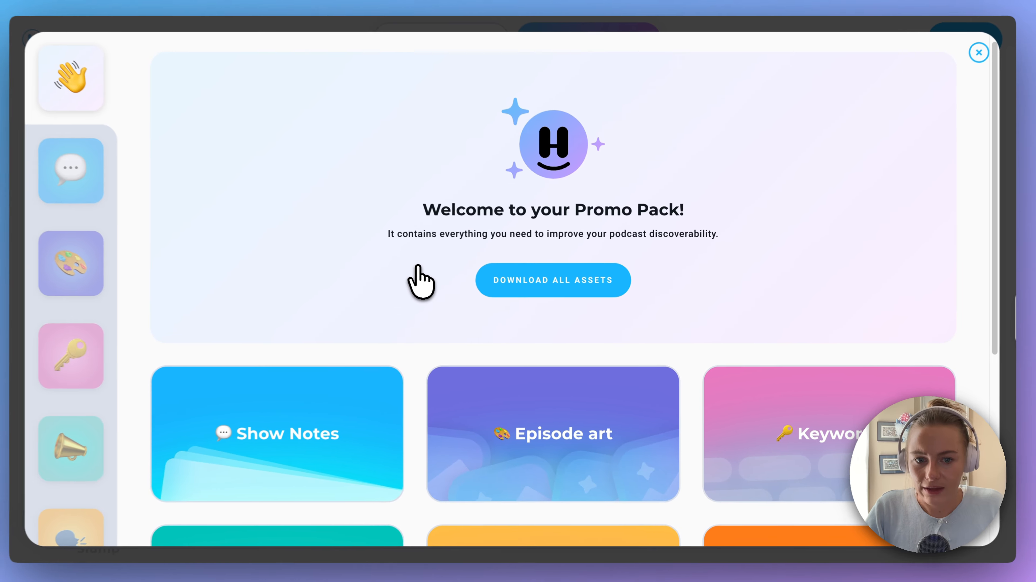
pyautogui.scroll(-2, 421, 281)
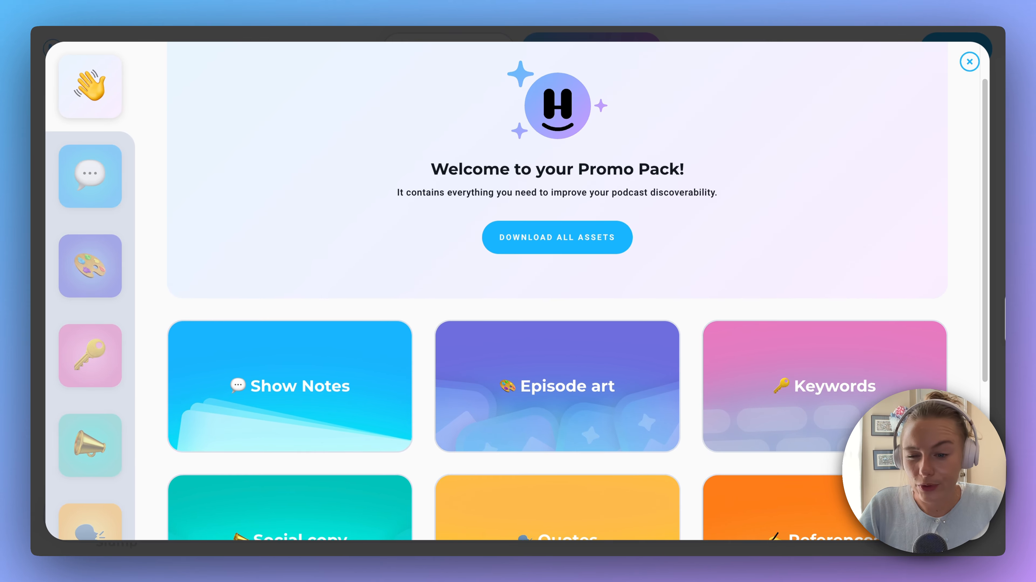
pyautogui.scroll(-2, 426, 281)
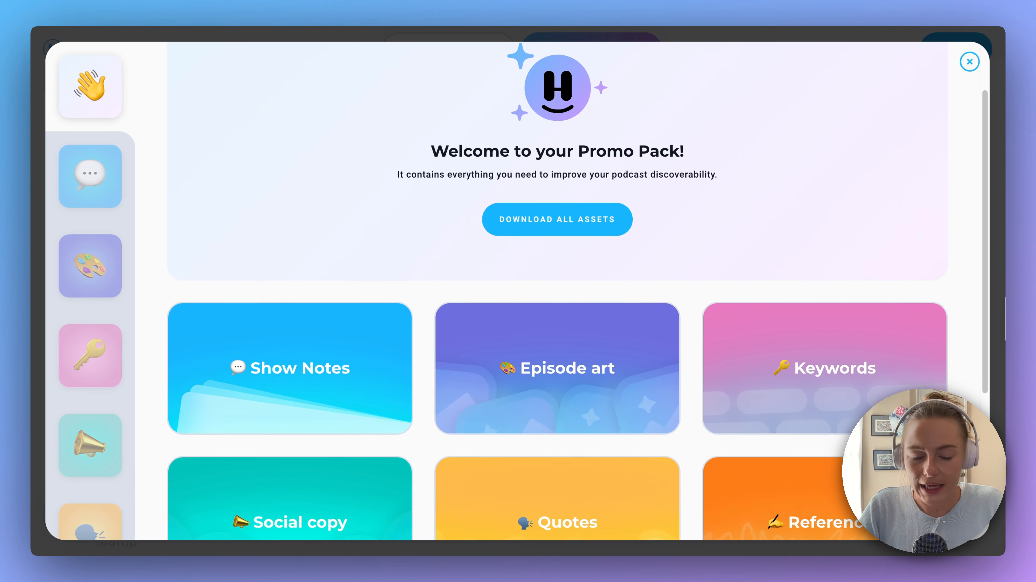
pyautogui.scroll(-4, 425, 270)
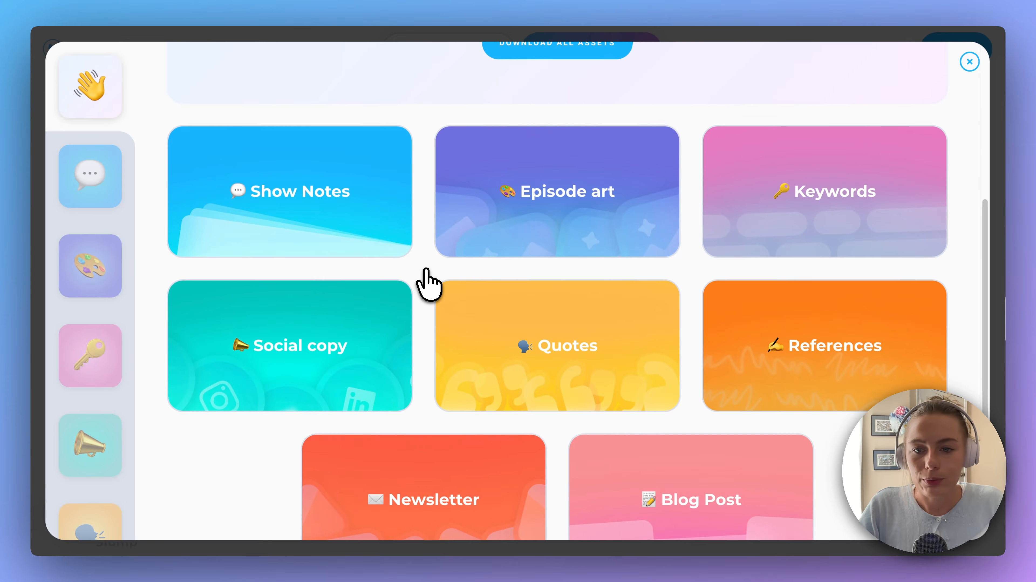
pyautogui.scroll(-2, 427, 277)
# Open the promo pack's show notes and examine the episode summary and the timestamped chapter list
pyautogui.click(298, 171)
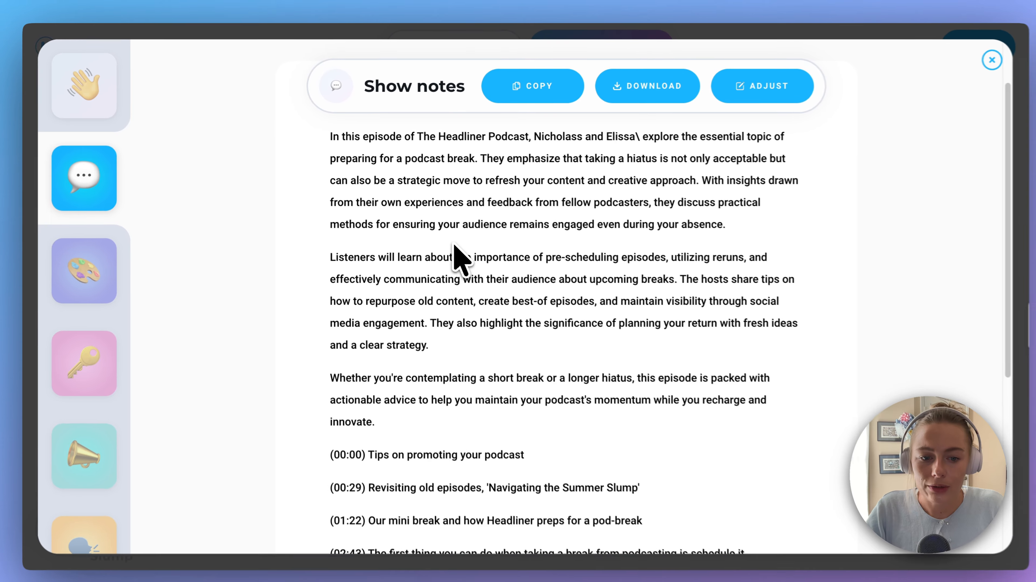
pyautogui.scroll(-5, 450, 242)
pyautogui.scroll(-2, 448, 249)
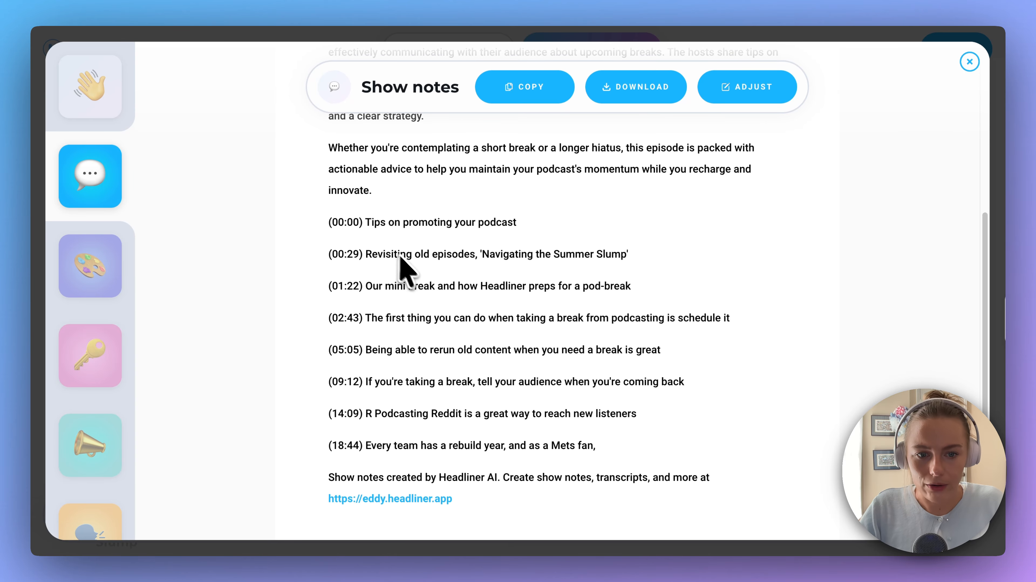
pyautogui.scroll(-2, 444, 302)
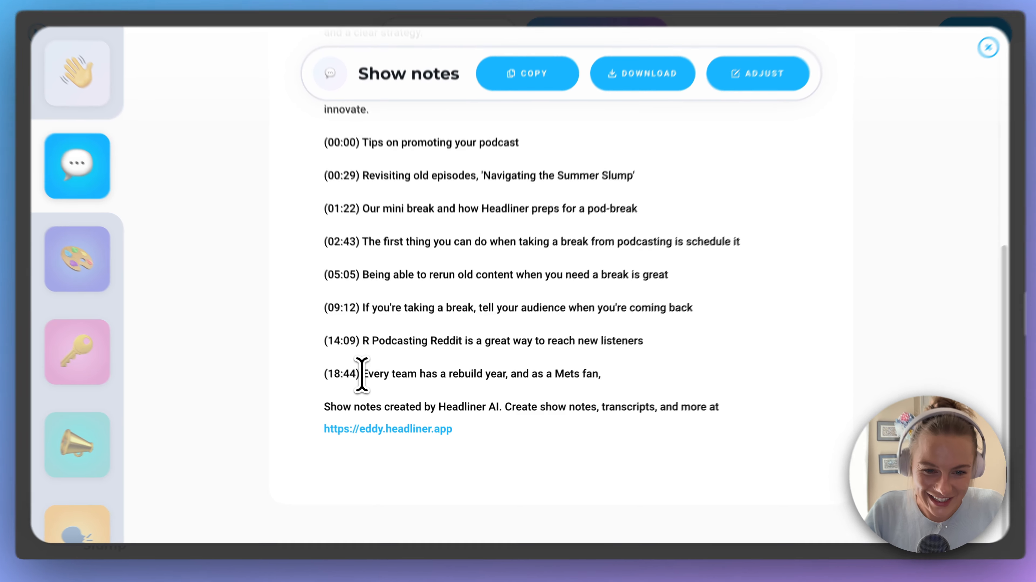
pyautogui.moveTo(365, 376); pyautogui.dragTo(631, 363)
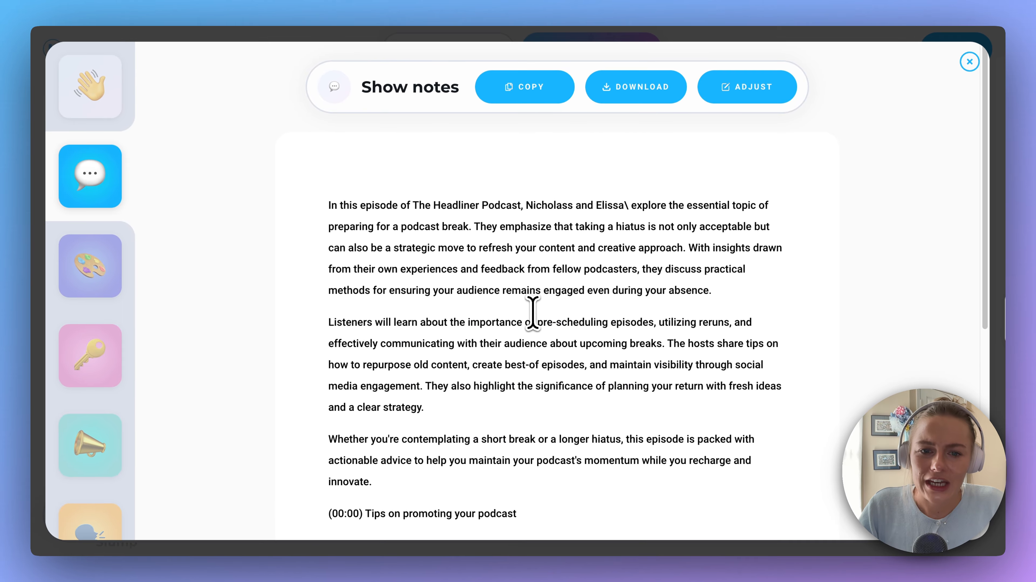
# Regenerate the show notes with Shorter length, Casual formality, Witty tone and episode chapters included, and close the promo pack
pyautogui.click(752, 94)
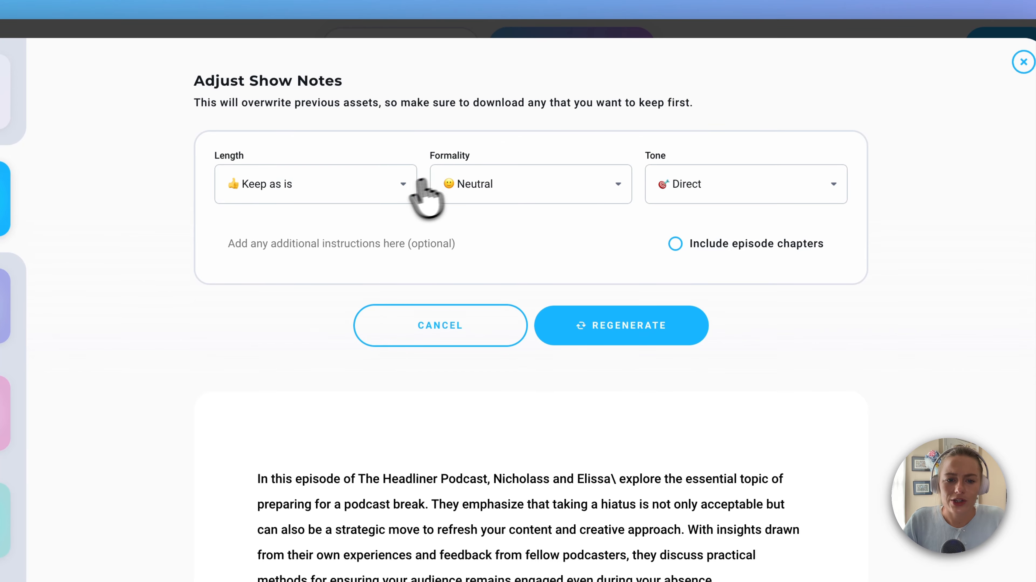
pyautogui.click(389, 187)
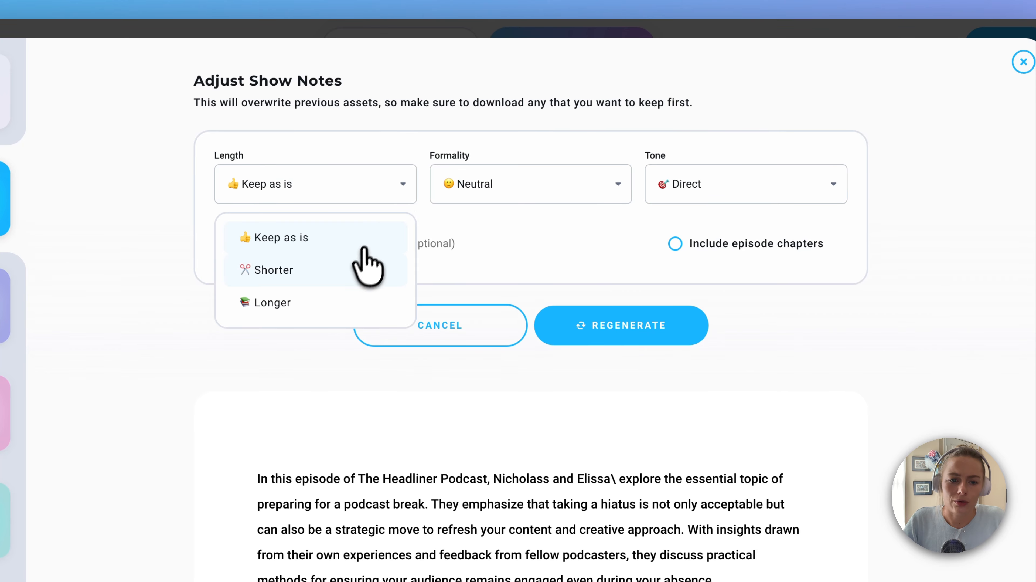
pyautogui.click(393, 261)
pyautogui.click(521, 193)
pyautogui.click(523, 265)
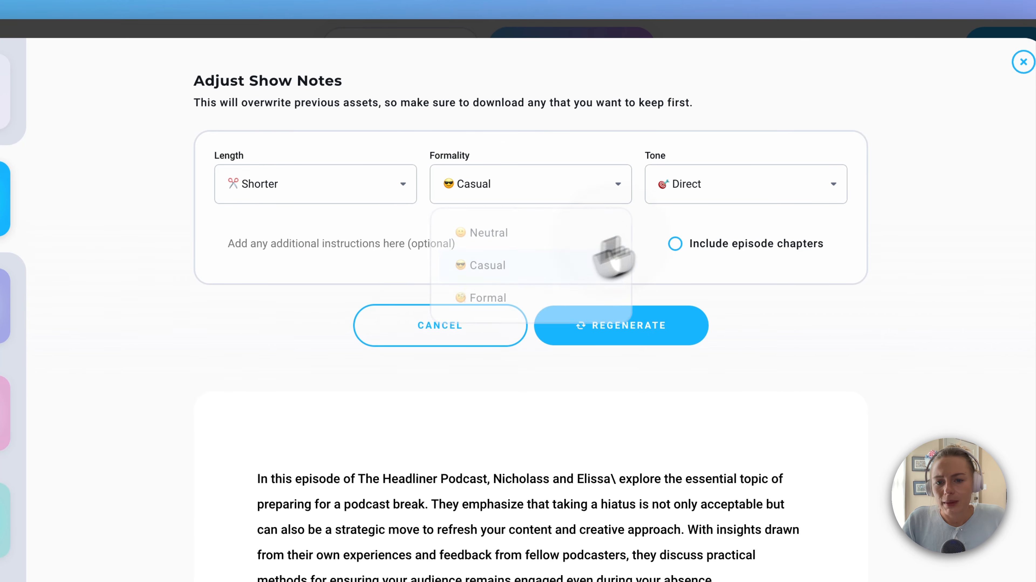
pyautogui.click(725, 191)
pyautogui.click(757, 303)
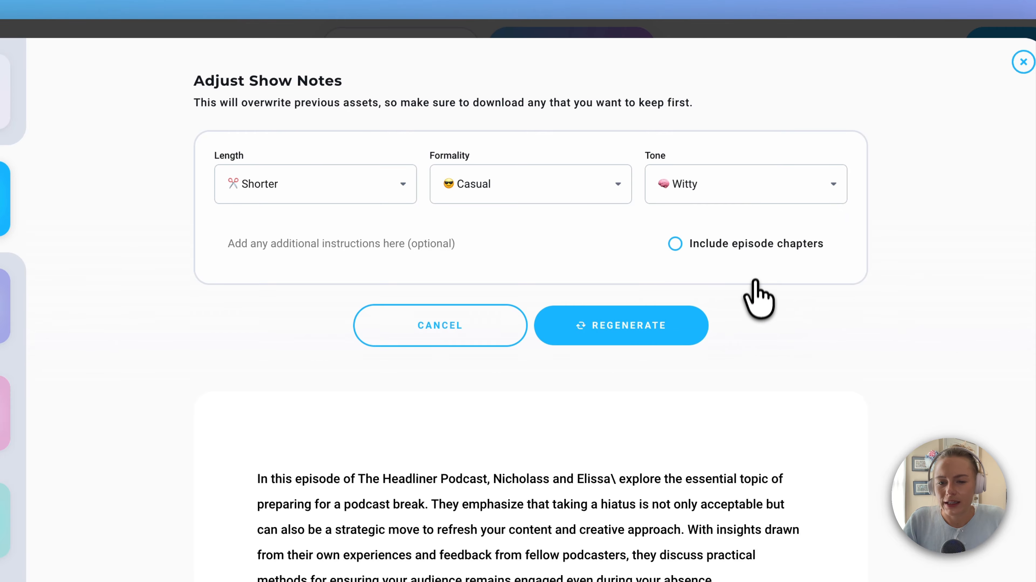
pyautogui.click(708, 243)
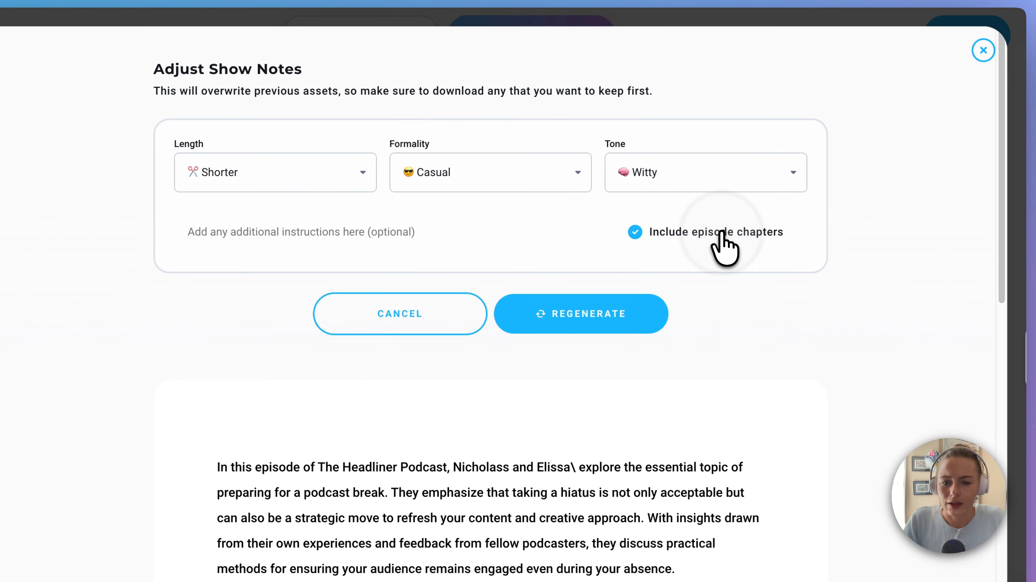
pyautogui.click(664, 312)
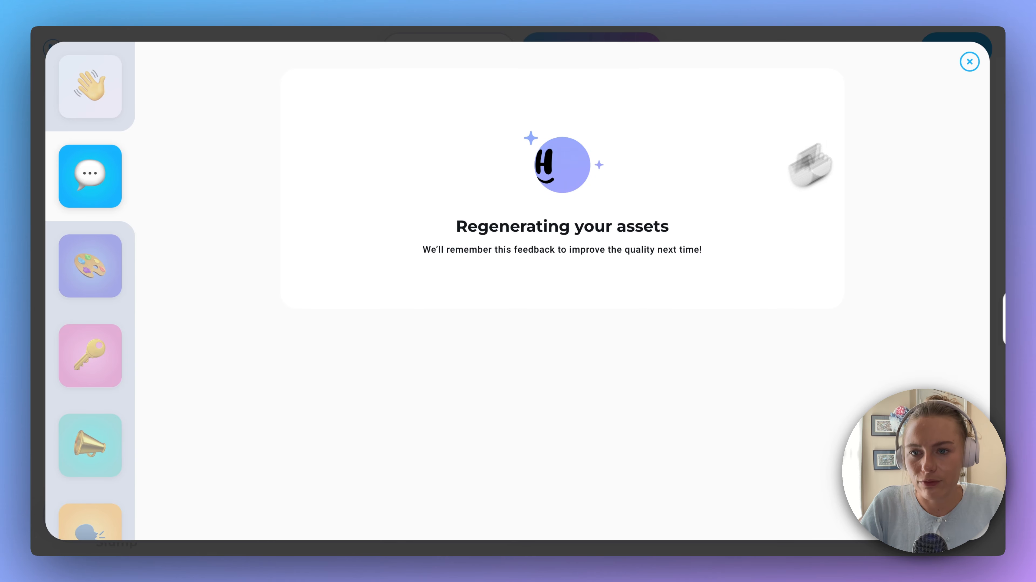
pyautogui.click(970, 61)
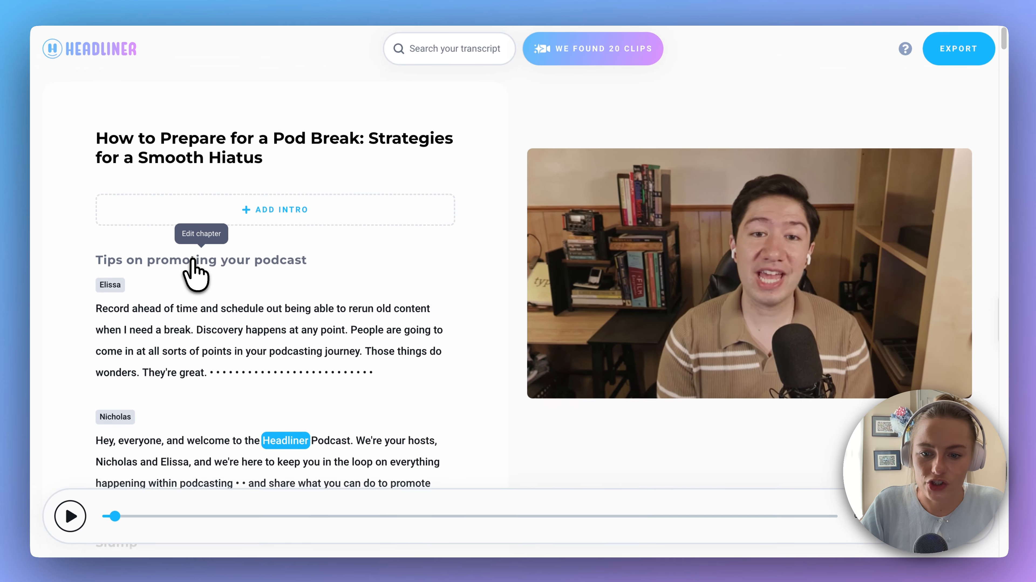
# View the editable chapter information of "Tips on promoting your podcast" and close it without changes
pyautogui.scroll(-10, 195, 279)
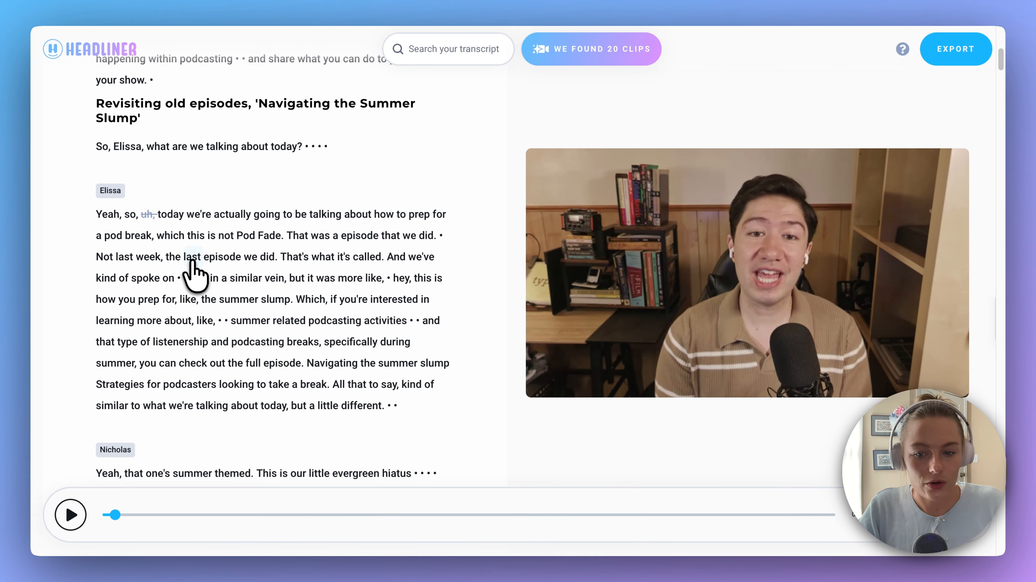
pyautogui.scroll(1, 192, 261)
pyautogui.scroll(10, 195, 270)
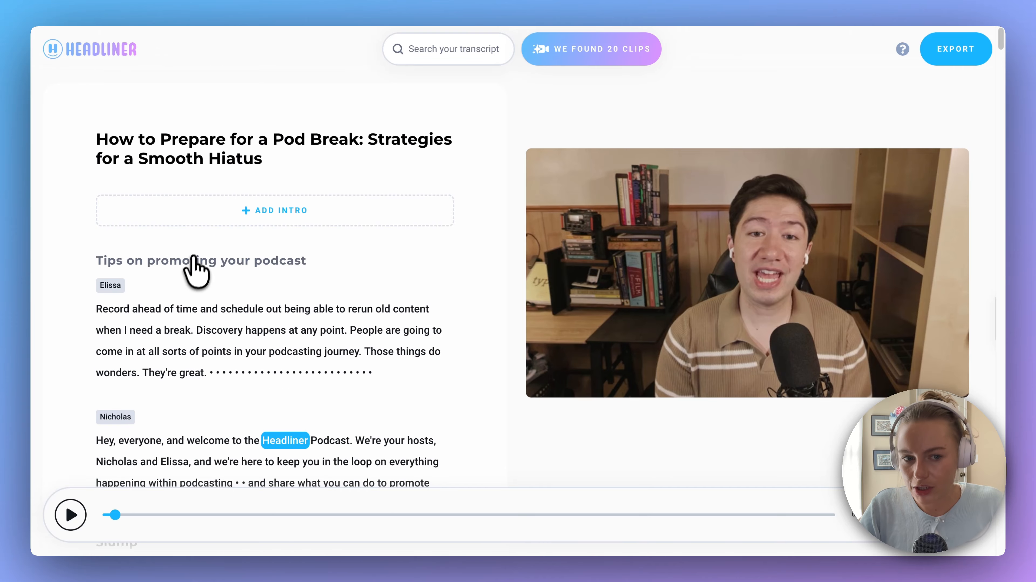
pyautogui.click(212, 263)
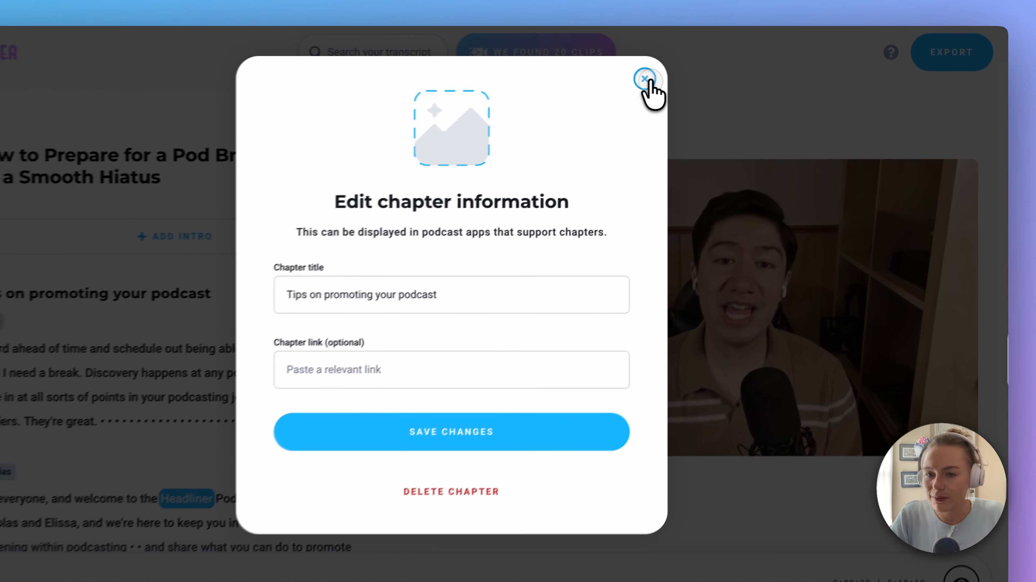
pyautogui.click(687, 73)
# Reopen the episode's promo pack, review its generated keywords and open the keyword adjustment form
pyautogui.click(956, 49)
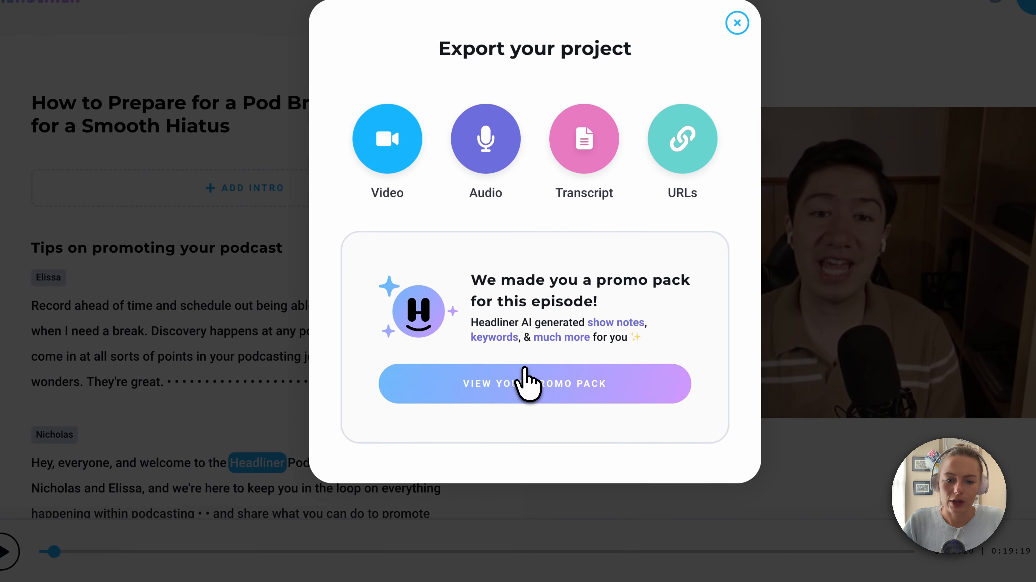
pyautogui.click(419, 443)
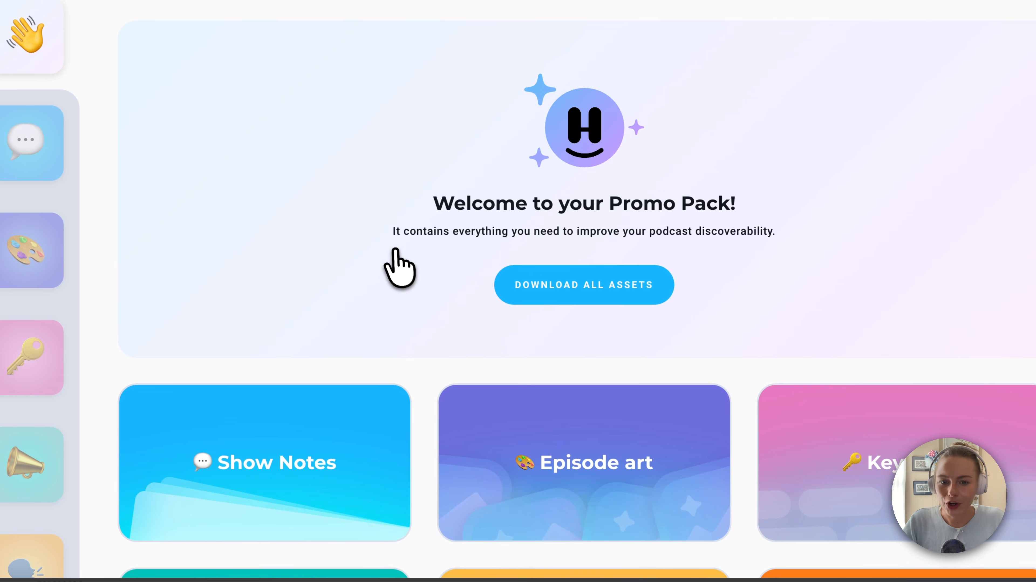
pyautogui.scroll(-3, 394, 247)
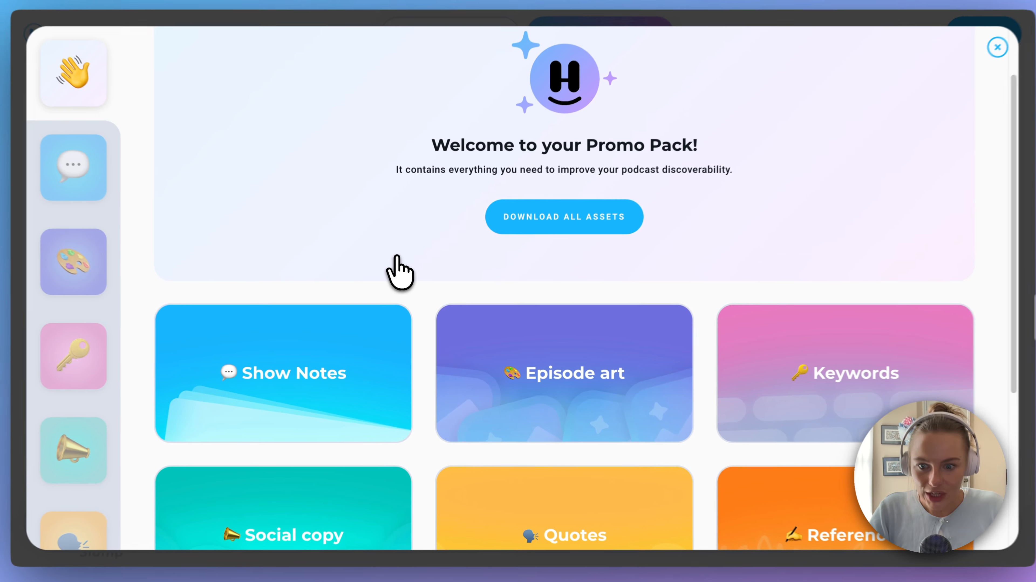
pyautogui.scroll(-5, 398, 263)
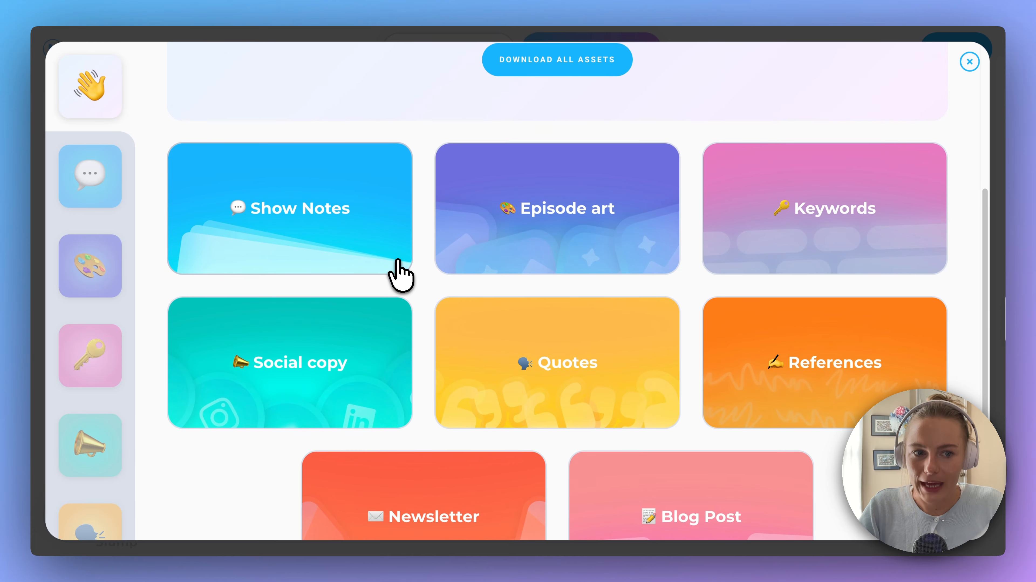
pyautogui.scroll(-2, 399, 270)
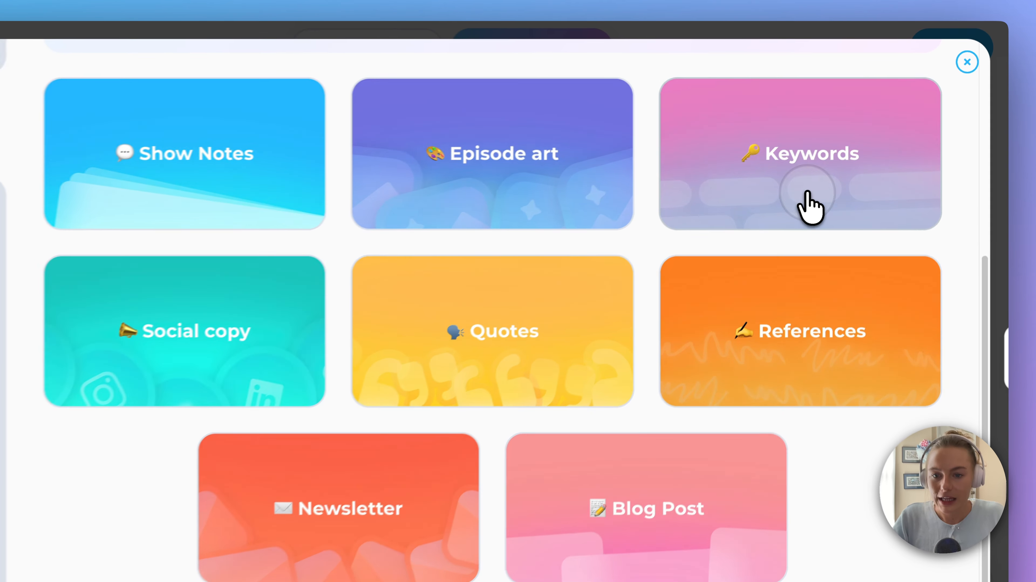
pyautogui.click(833, 187)
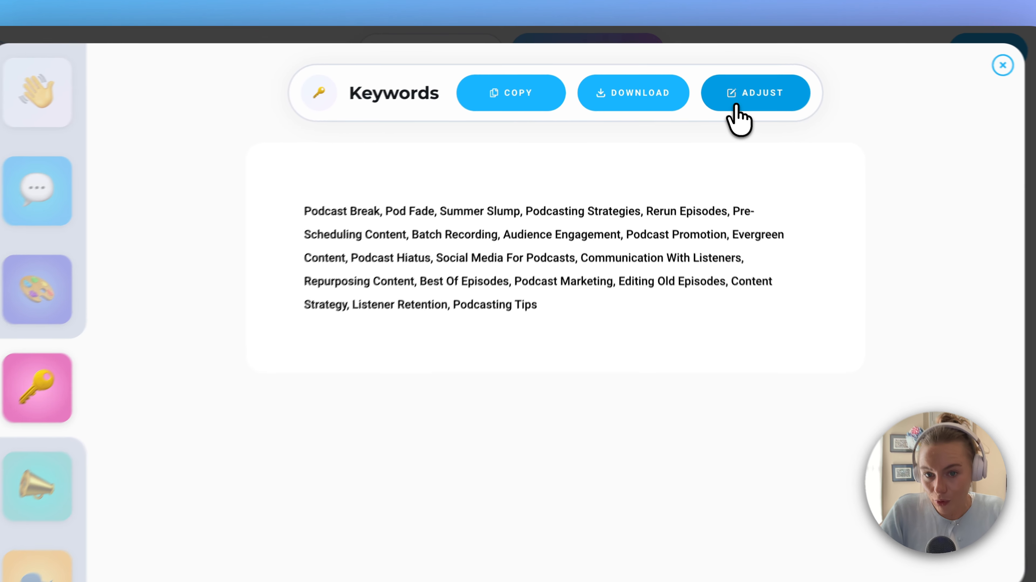
pyautogui.click(729, 102)
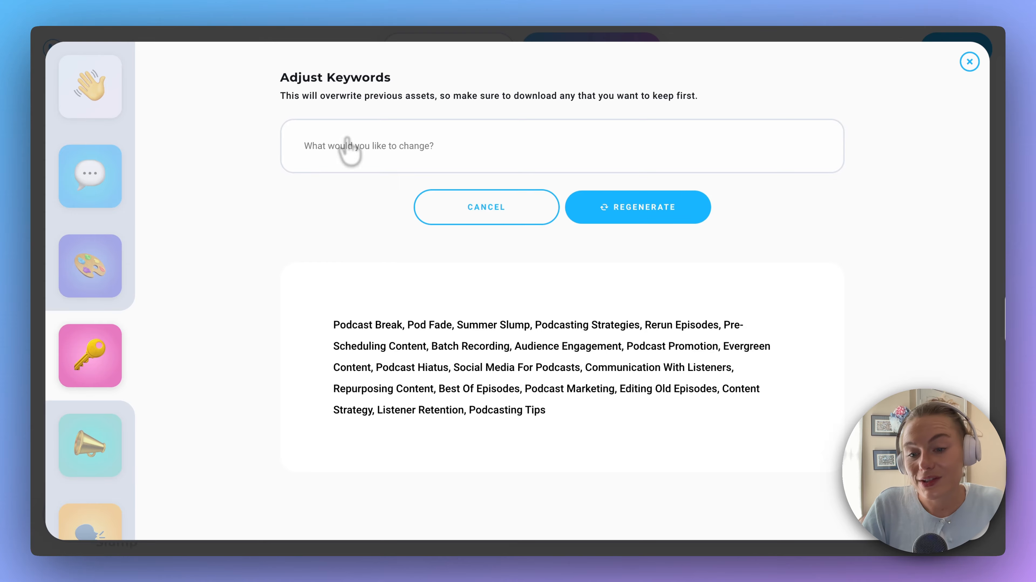
# Read through the promo pack's social copy for LinkedIn, Instagram, Facebook and X, and open its adjustment options
pyautogui.scroll(-1, 119, 261)
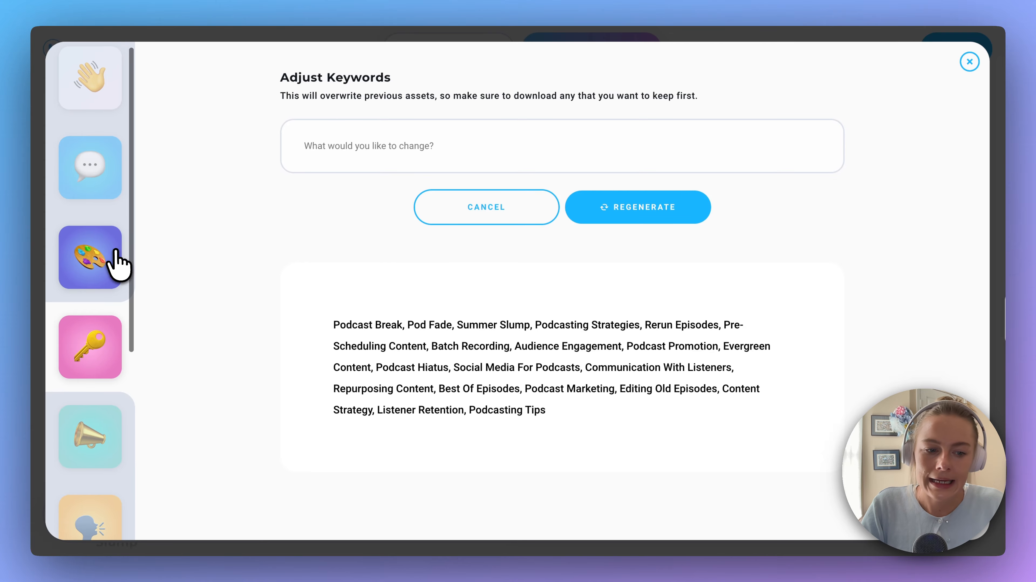
pyautogui.scroll(-5, 117, 262)
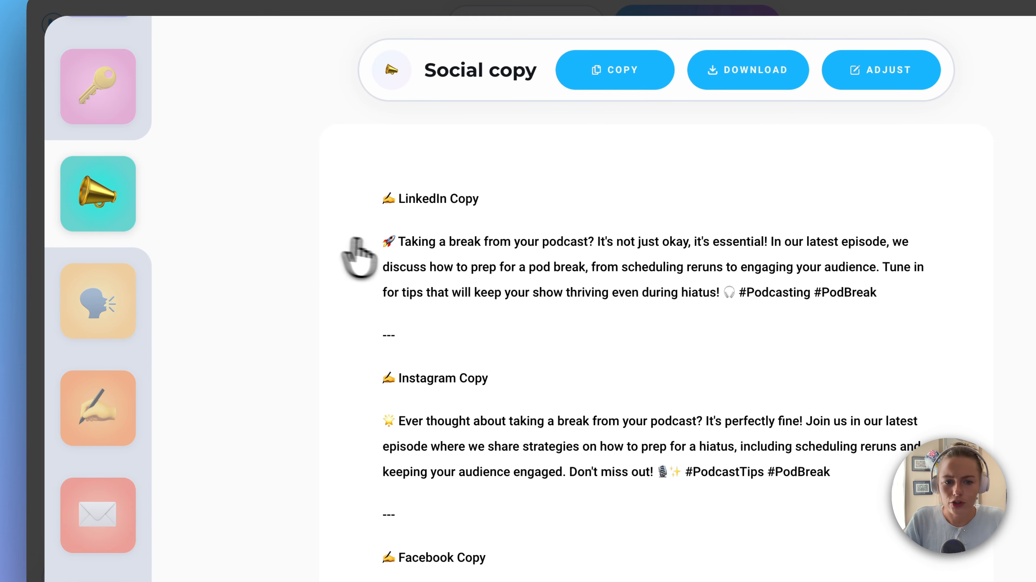
pyautogui.scroll(-2, 408, 273)
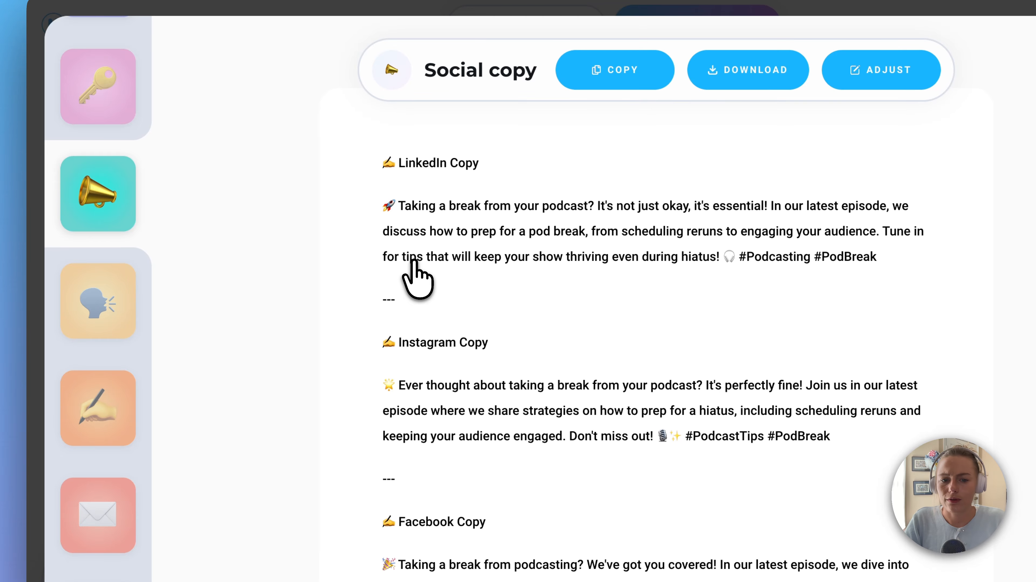
pyautogui.scroll(-3, 418, 277)
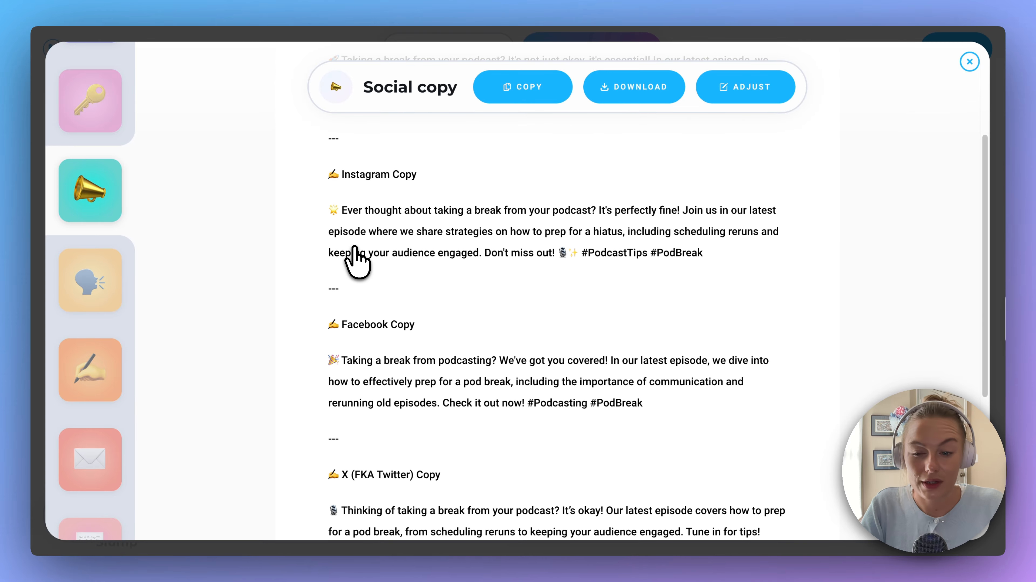
pyautogui.scroll(4, 355, 254)
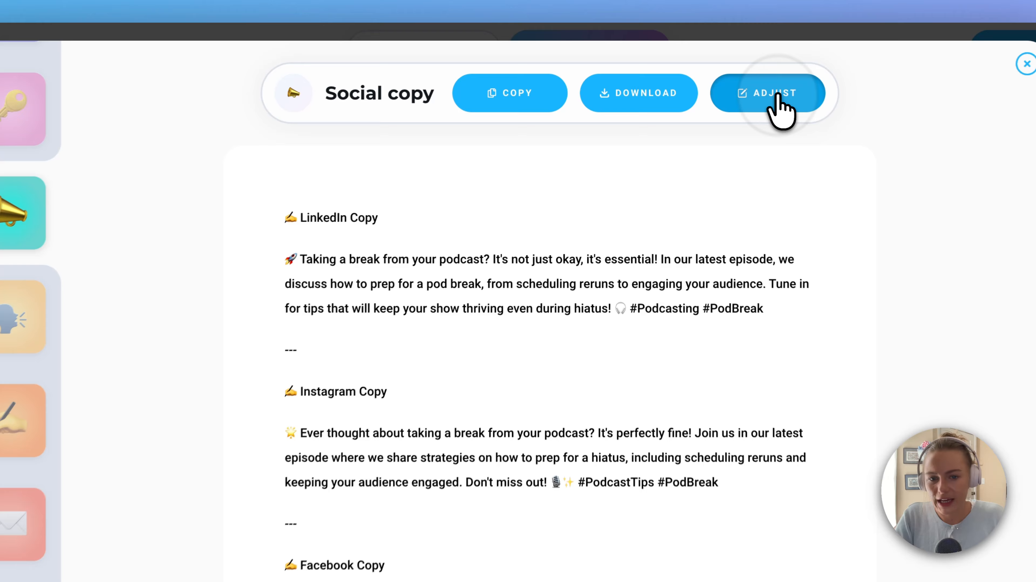
pyautogui.click(748, 88)
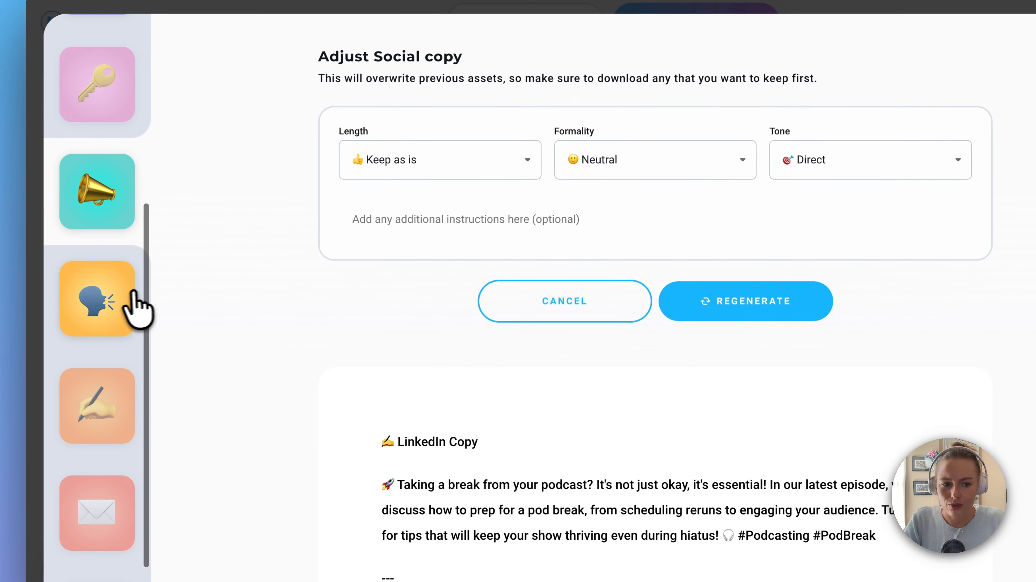
# Read the promo pack's quotes grouped by speaker and close the pack
pyautogui.click(119, 310)
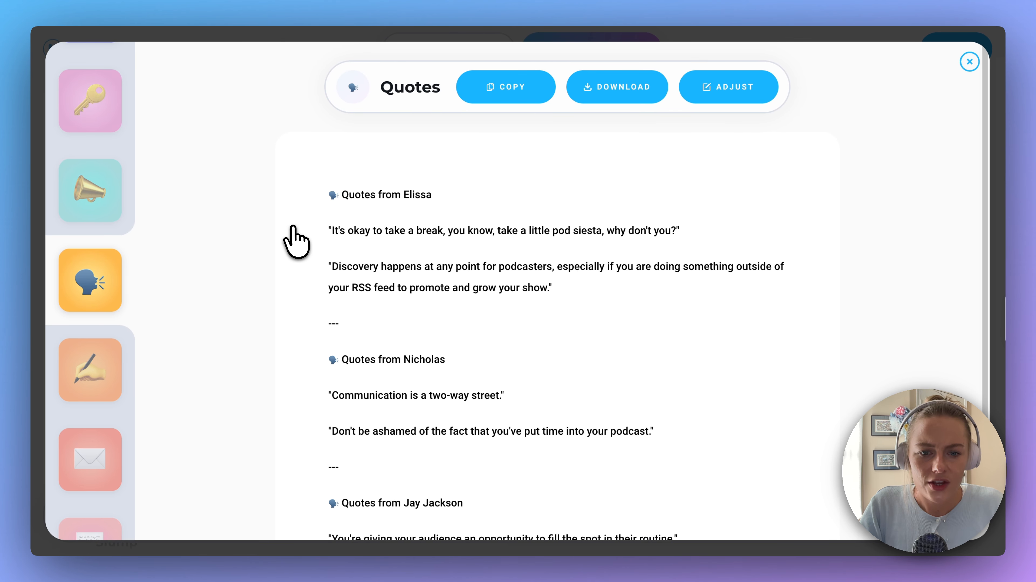
pyautogui.scroll(-1, 333, 238)
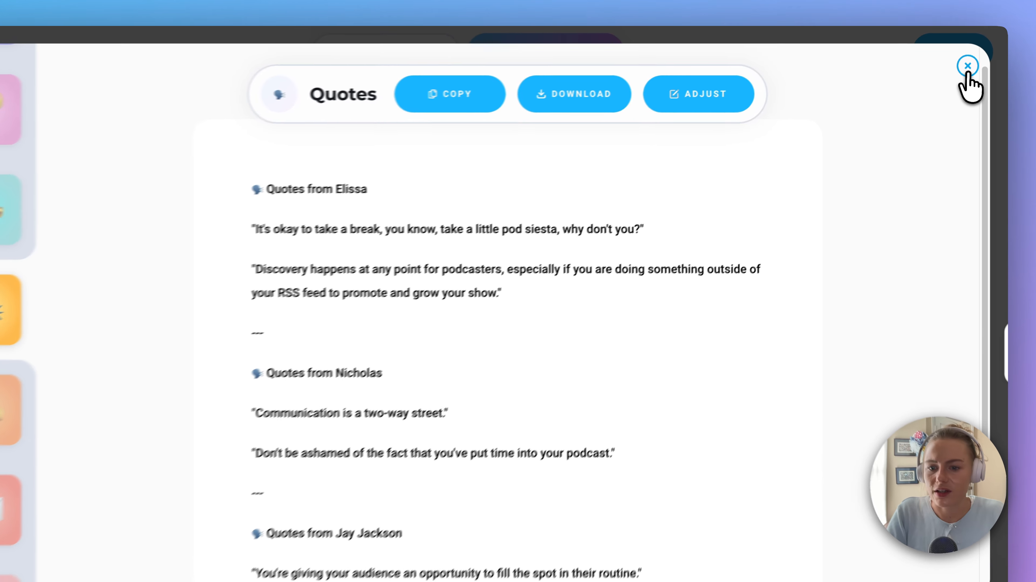
pyautogui.click(970, 61)
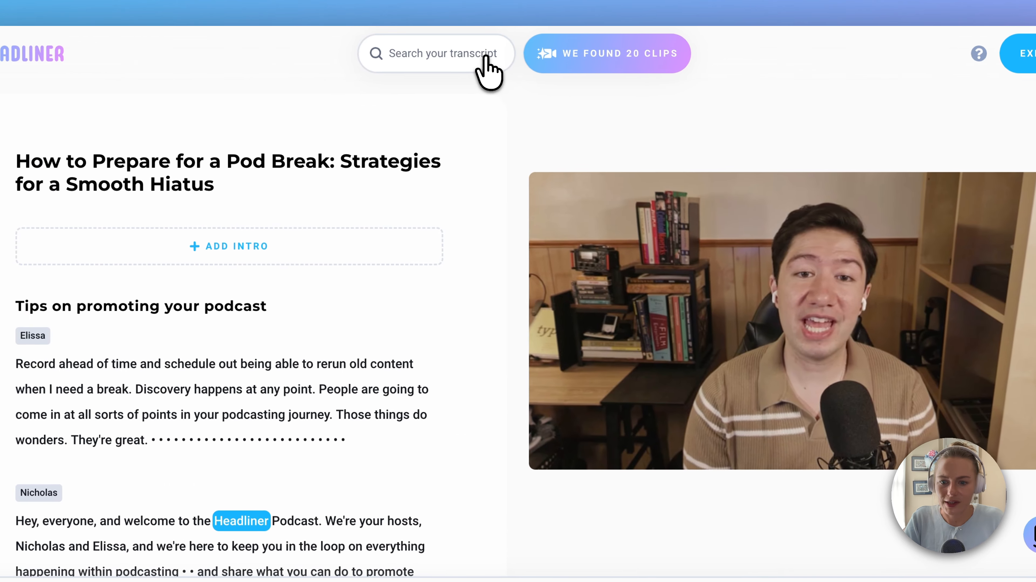
# Search the transcript for "pod" to locate the "little pod siesta" quote, and select words around that passage to jump through the video
pyautogui.click(487, 57)
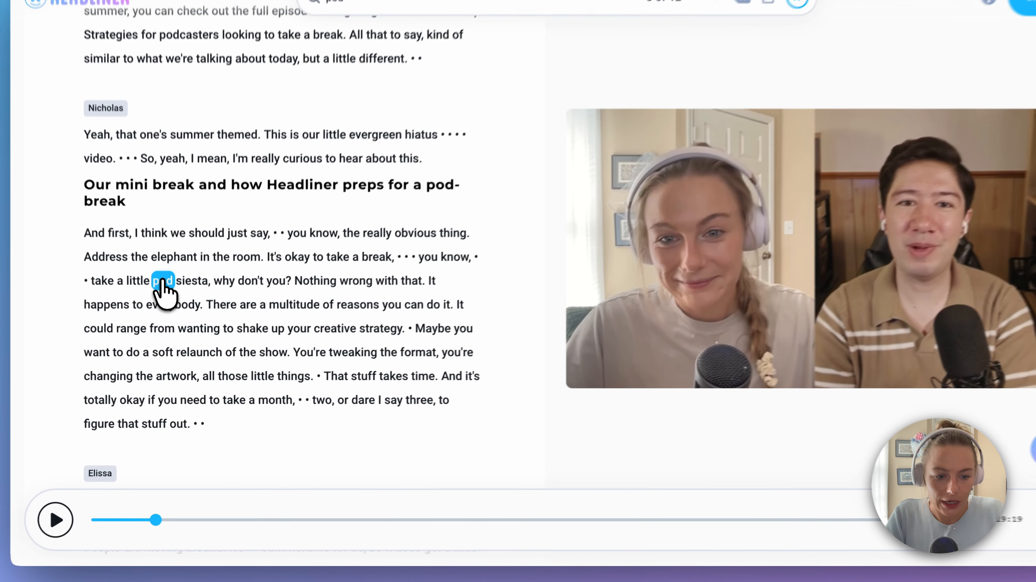
pyautogui.click(165, 303)
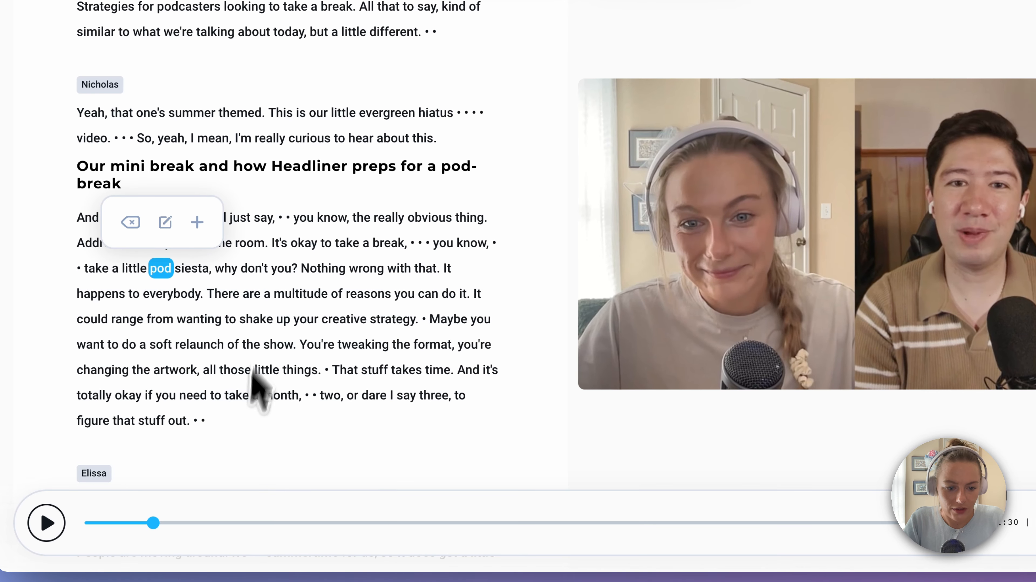
pyautogui.click(254, 320)
pyautogui.click(134, 294)
pyautogui.click(160, 290)
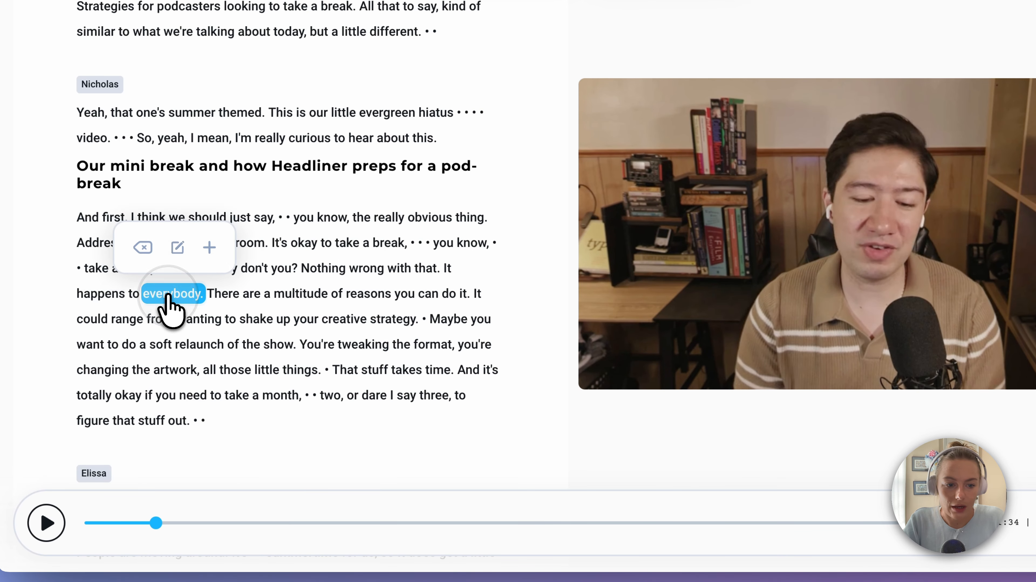
pyautogui.click(267, 269)
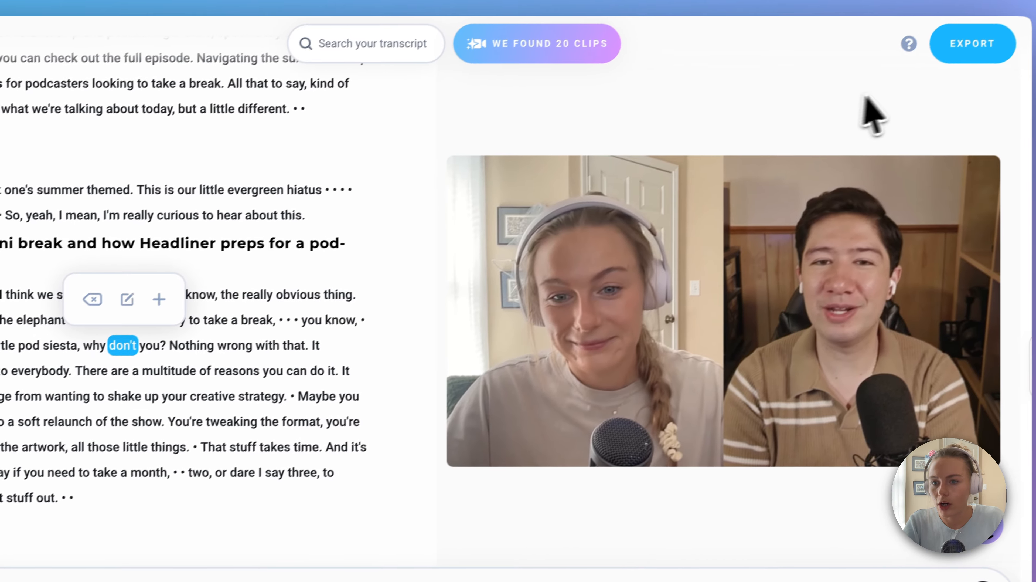
# Return to the promo pack, read the newsletter's email subject and body, and open its adjustment options
pyautogui.click(968, 45)
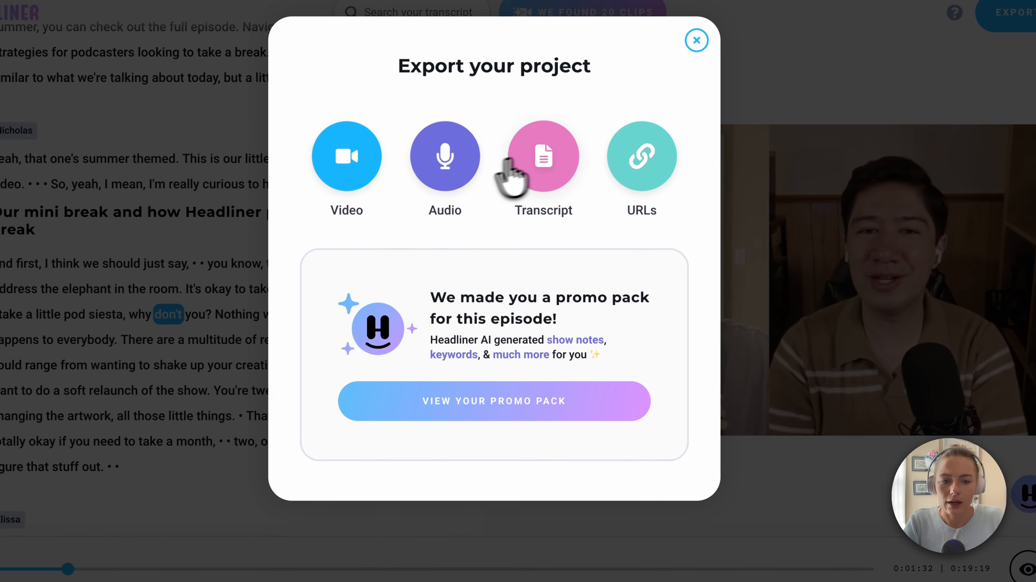
pyautogui.click(511, 416)
pyautogui.scroll(-5, 344, 350)
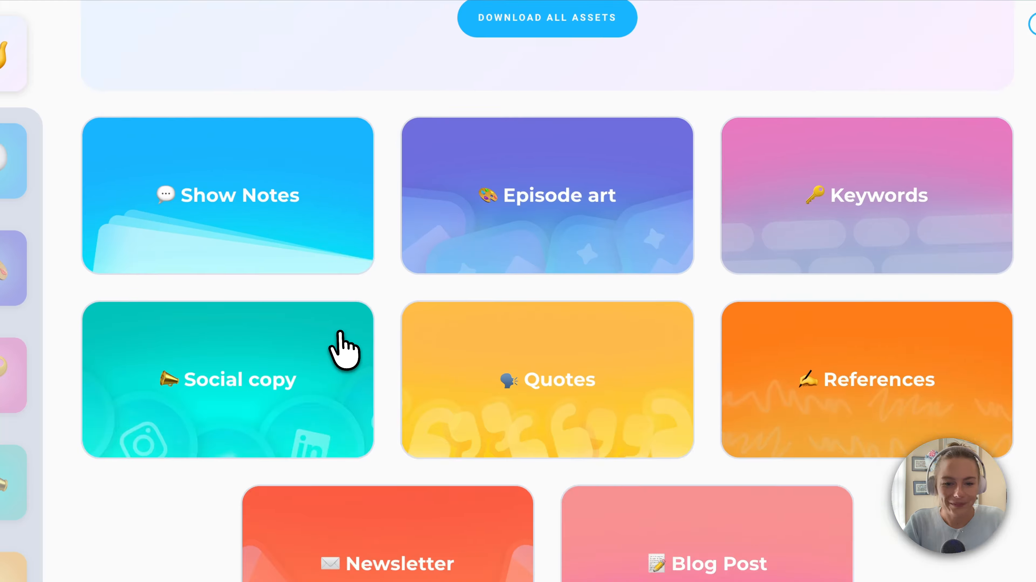
pyautogui.click(387, 541)
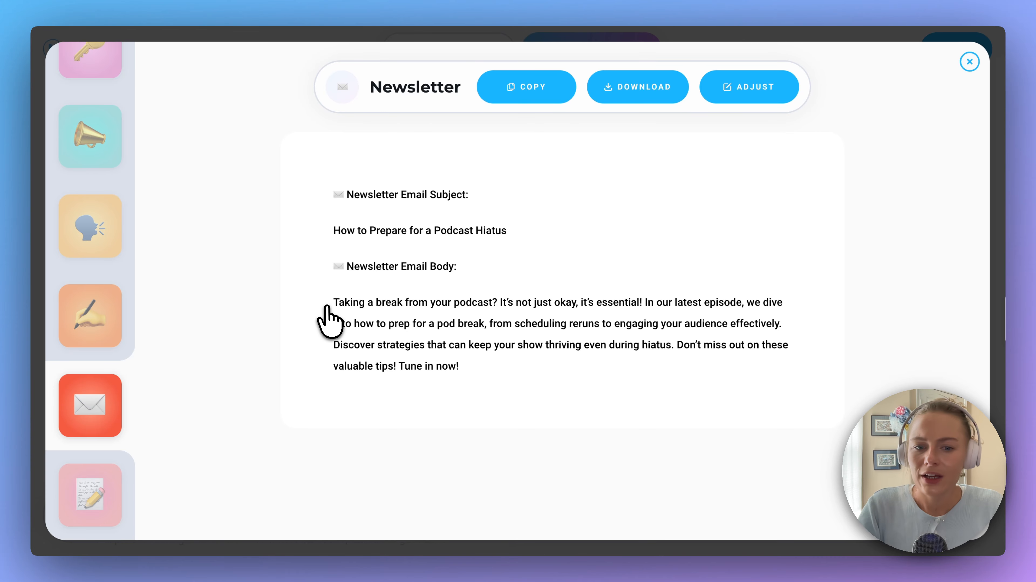
pyautogui.click(745, 87)
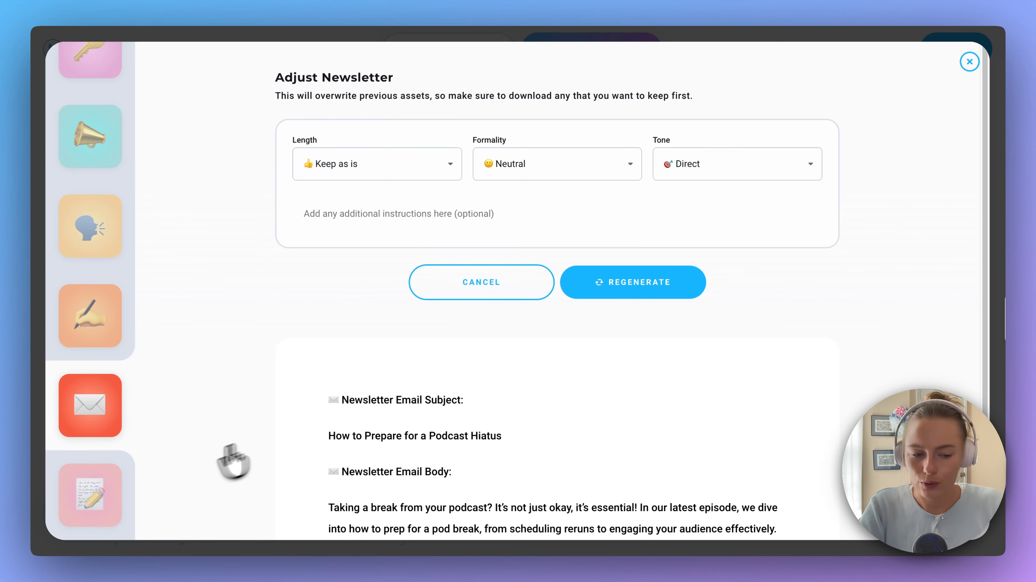
# Open the promo pack's blog post and examine its title and body text
pyautogui.click(100, 501)
pyautogui.scroll(-2, 424, 381)
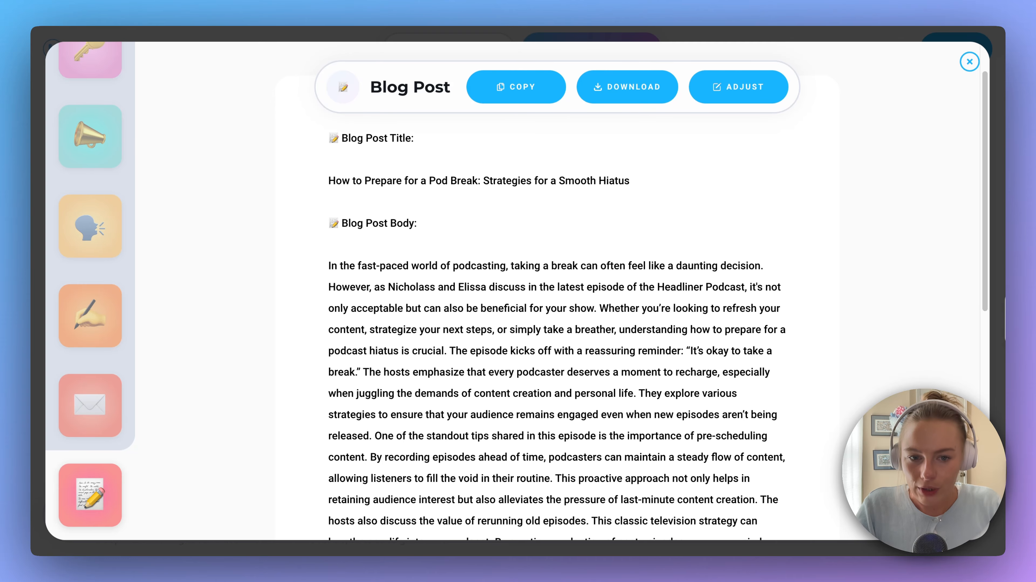
pyautogui.scroll(3, 424, 381)
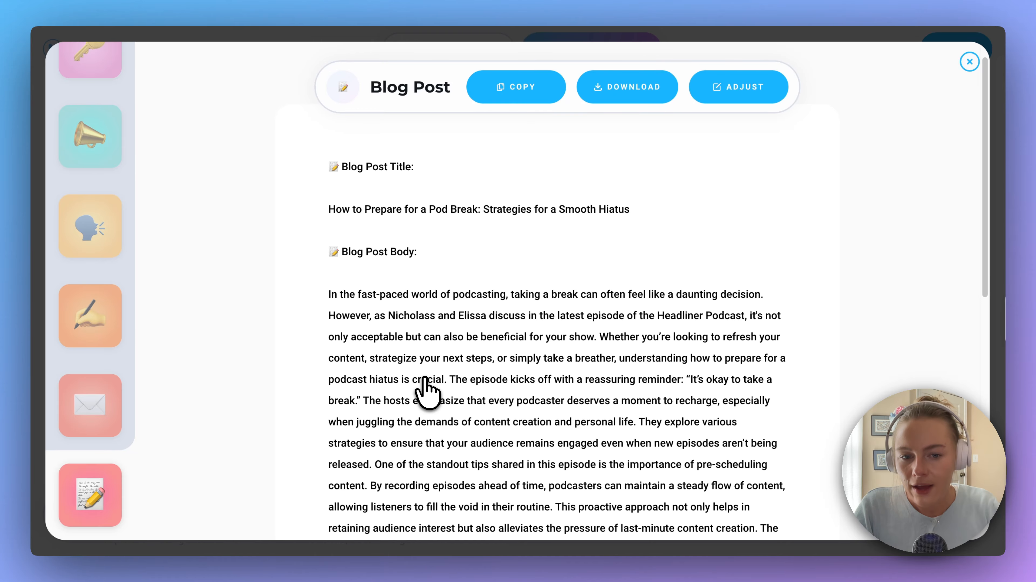
# Read the blog post through to its closing paragraph, and view its length, formality and tone adjustment options without regenerating it
pyautogui.scroll(-1, 422, 387)
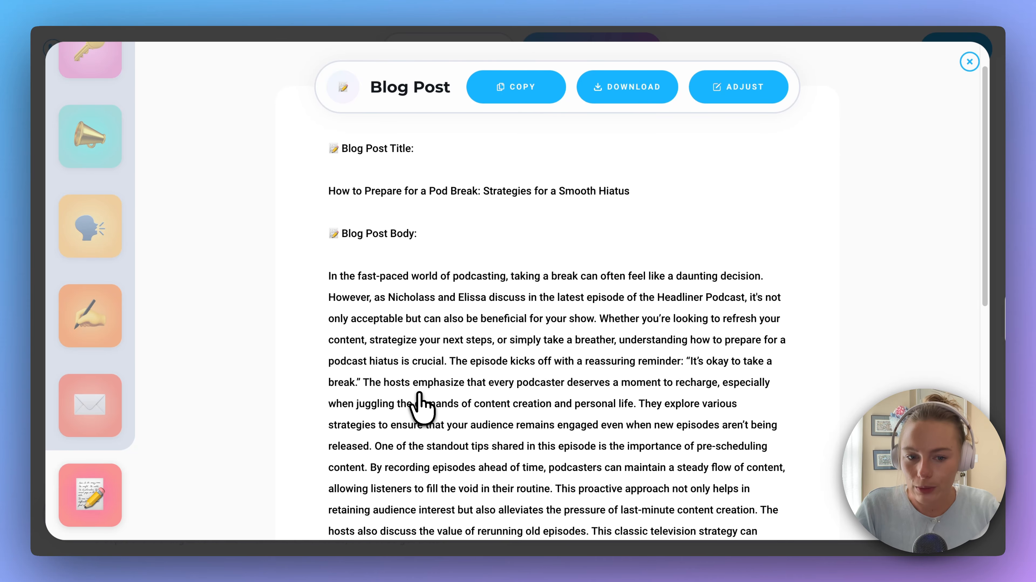
pyautogui.scroll(-10, 422, 404)
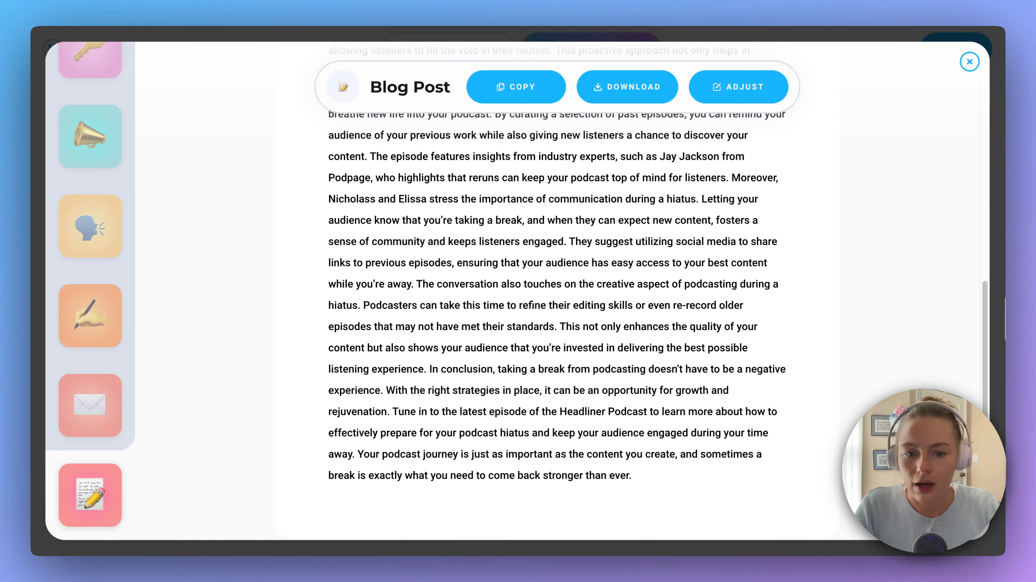
pyautogui.scroll(8, 423, 409)
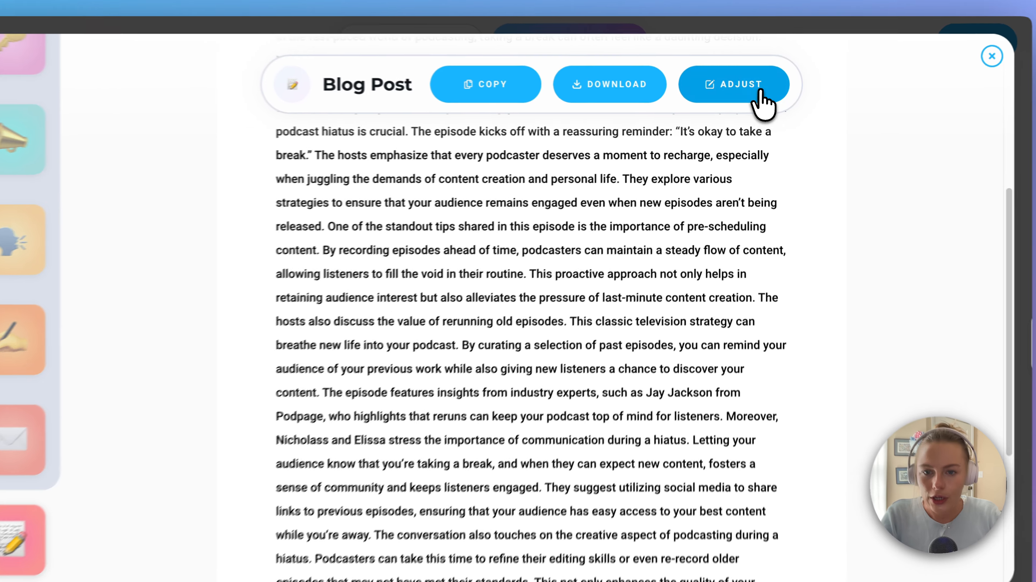
pyautogui.click(761, 92)
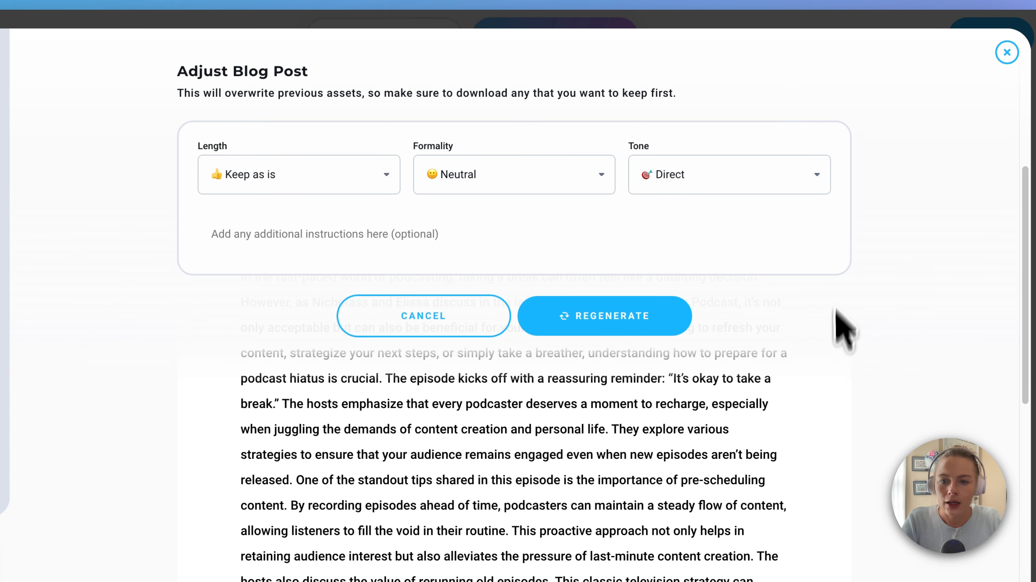
pyautogui.click(466, 322)
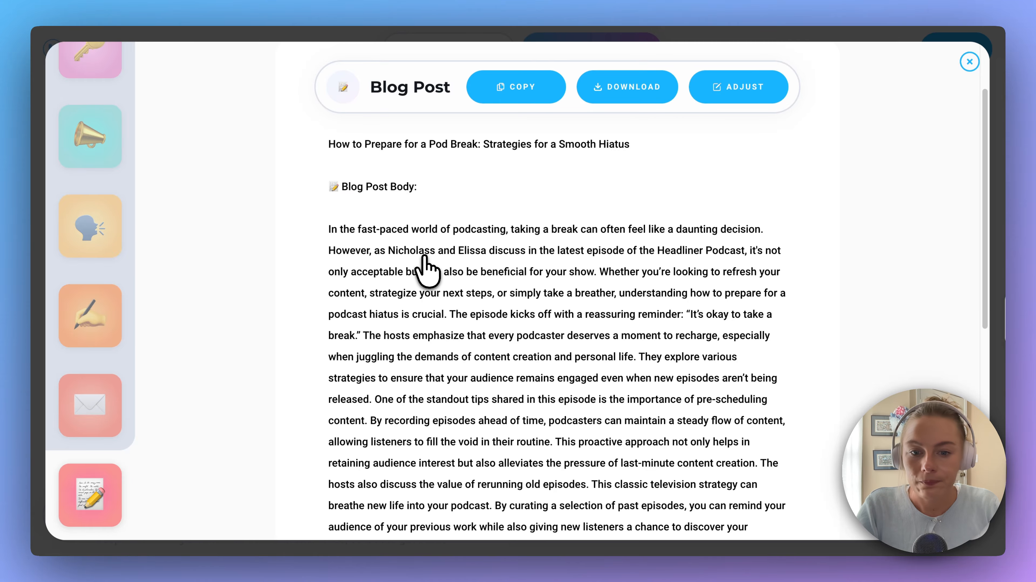
# Reread the blog post's body text, covering the advice on preparing for a podcast hiatus, and return to its title
pyautogui.scroll(-1, 422, 271)
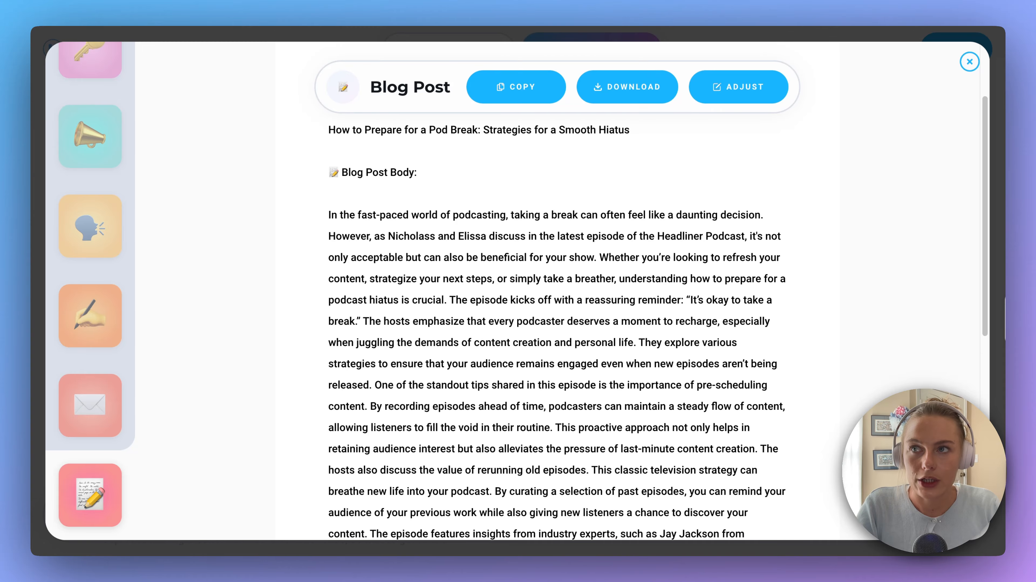
pyautogui.scroll(-1, 557, 318)
pyautogui.scroll(-3, 556, 318)
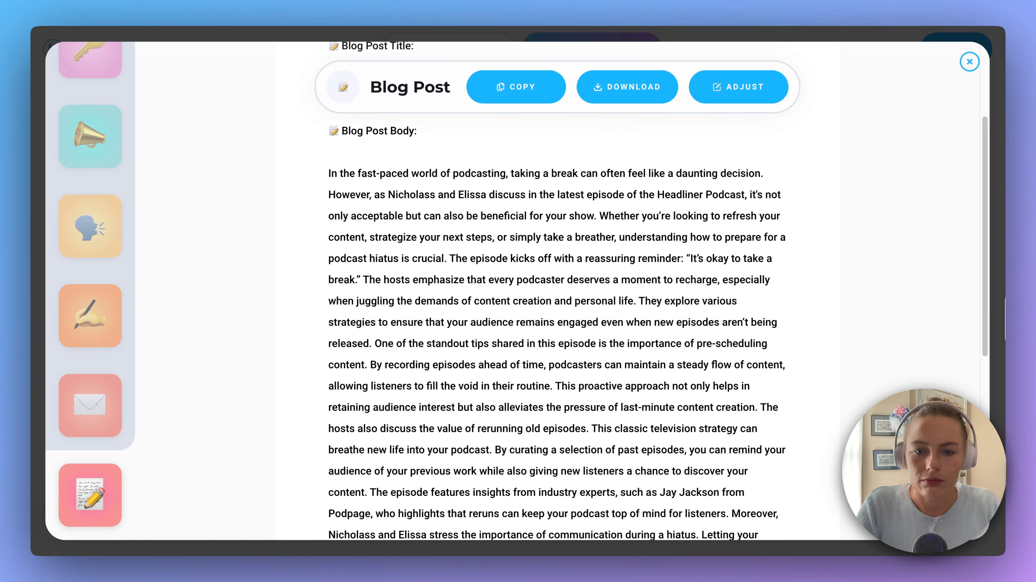
pyautogui.scroll(-3, 419, 263)
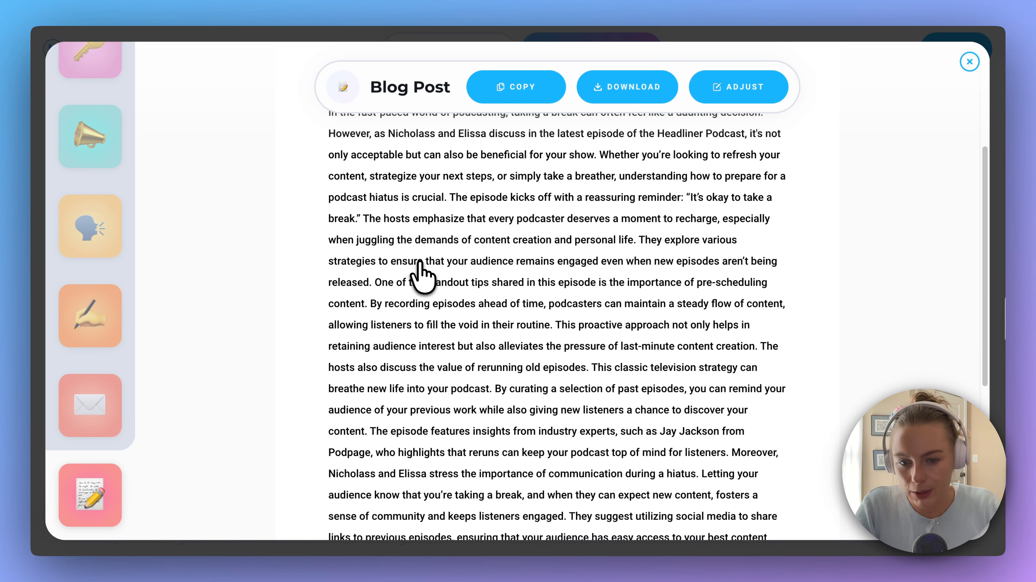
pyautogui.scroll(-2, 424, 273)
pyautogui.scroll(5, 428, 272)
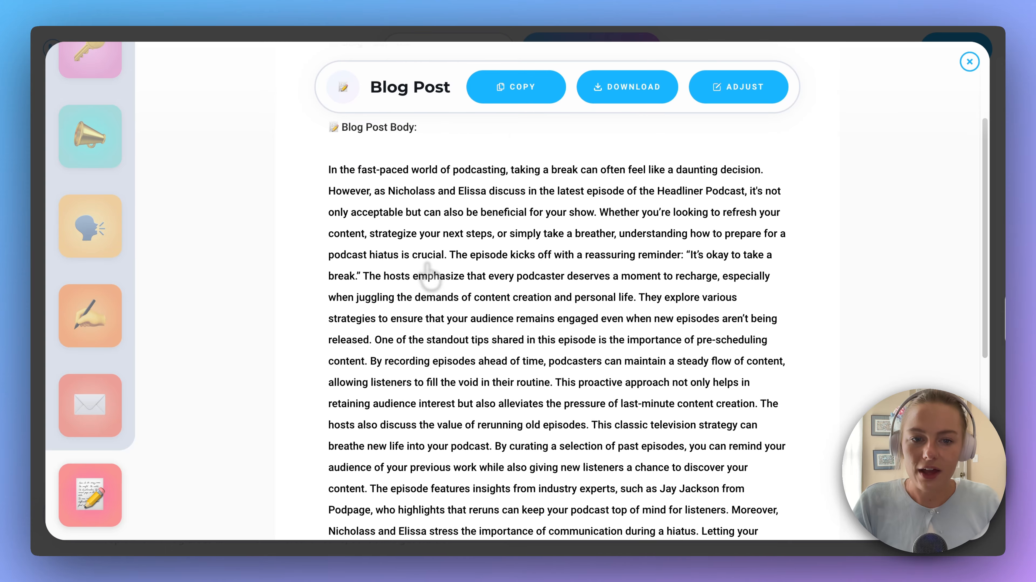
pyautogui.scroll(3, 427, 267)
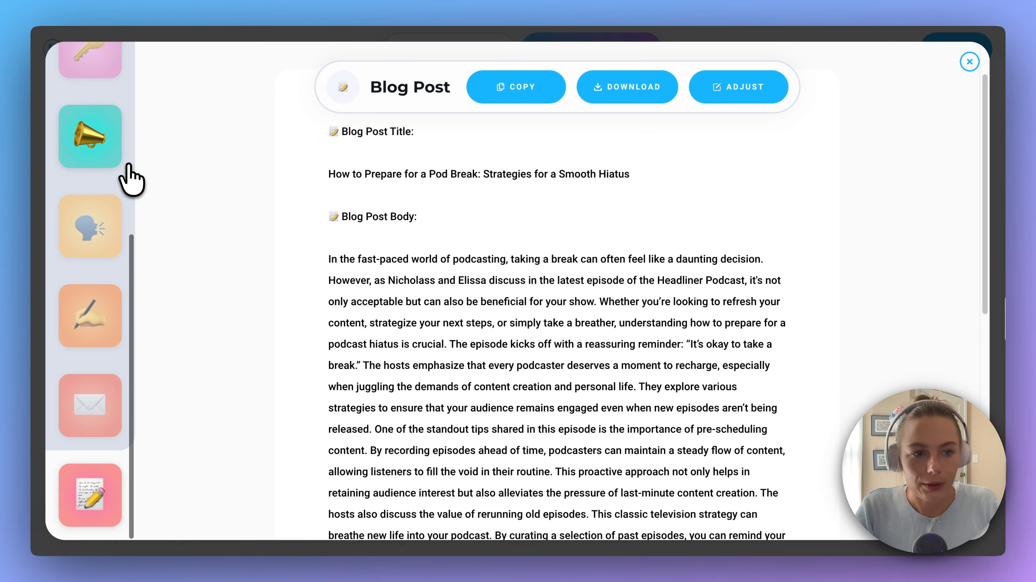
# Open the promo pack's show notes, highlight the timestamped chapter list, and return to the episode transcript
pyautogui.scroll(5, 114, 175)
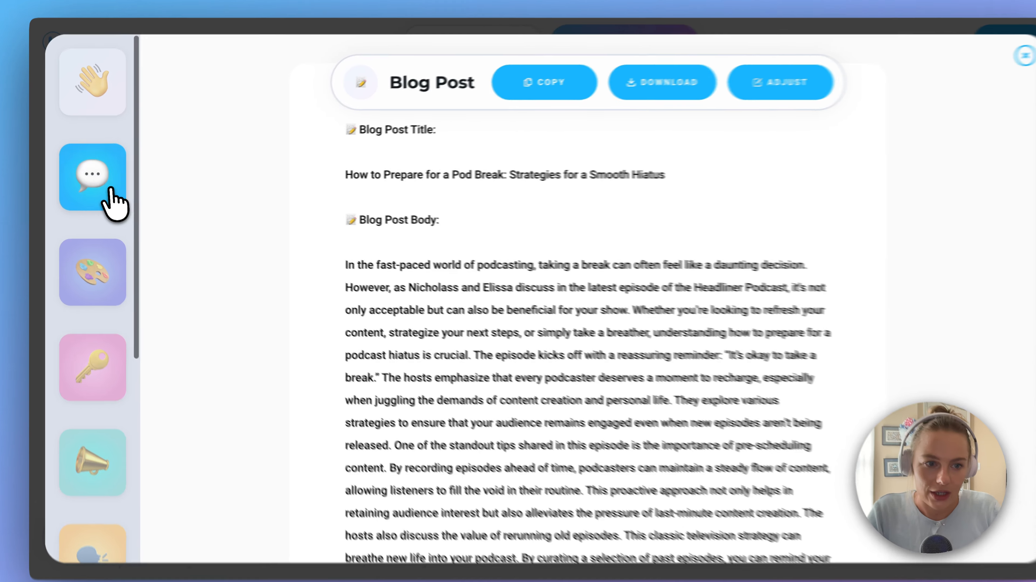
pyautogui.click(111, 192)
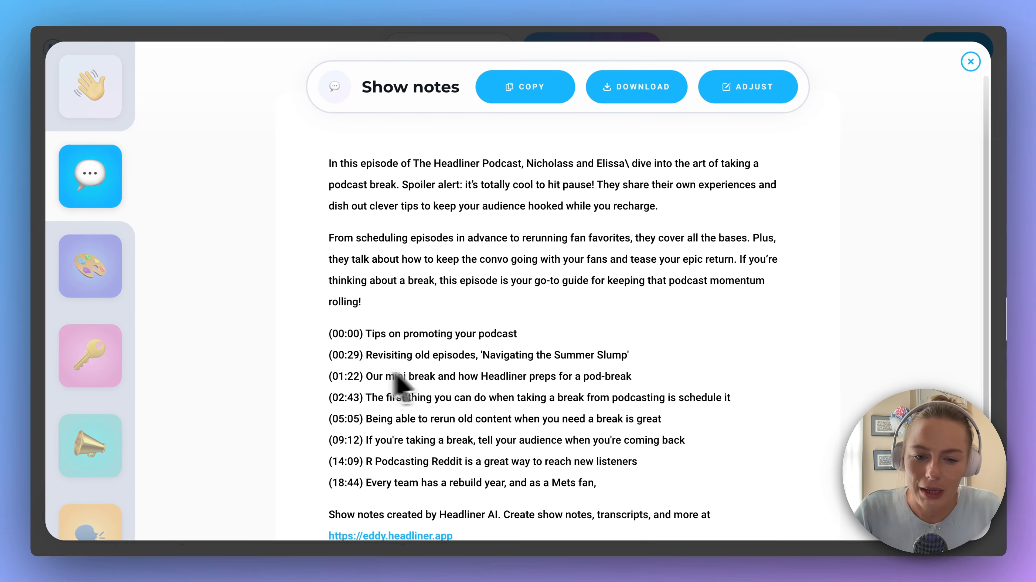
pyautogui.scroll(-4, 440, 377)
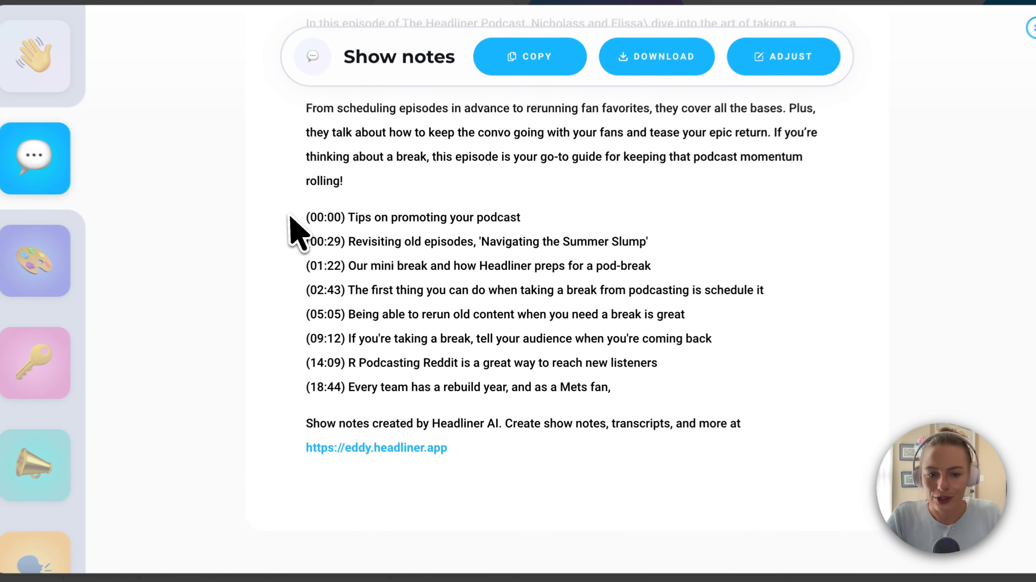
pyautogui.moveTo(318, 226); pyautogui.dragTo(607, 385)
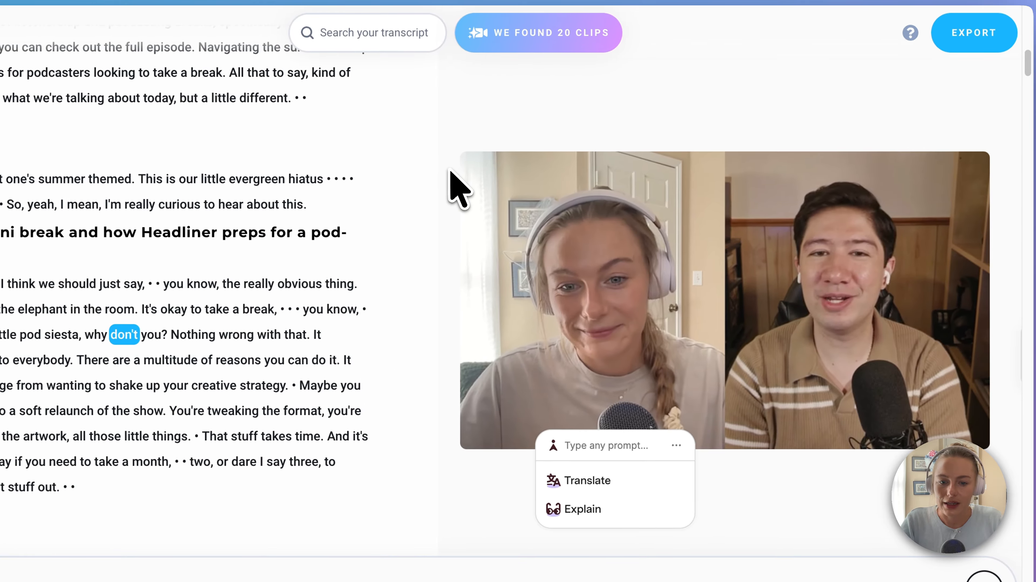
pyautogui.click(450, 170)
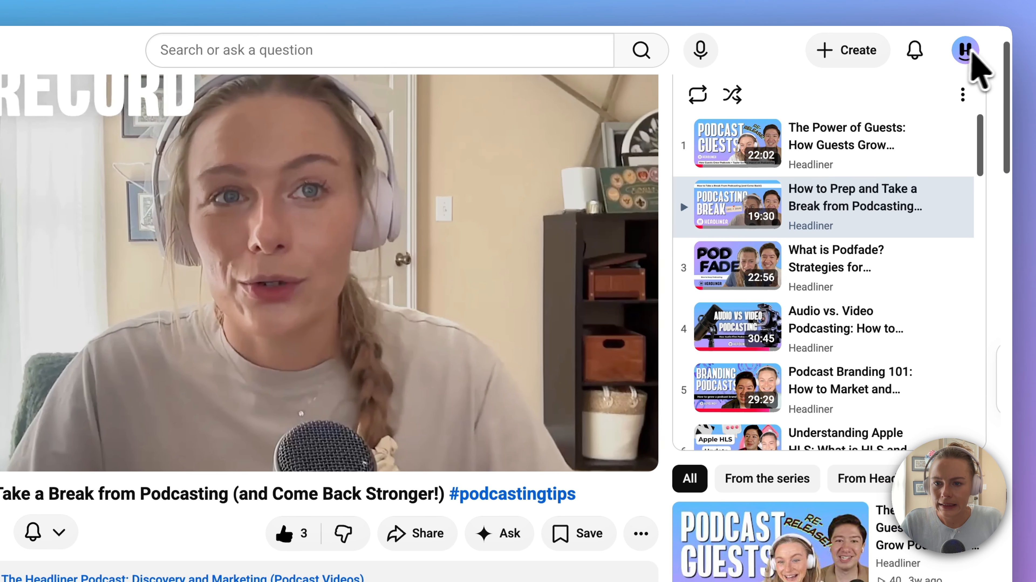
# Switch to YouTube and upload the video file "Headliner intro.mp4" to the channel
pyautogui.click(864, 49)
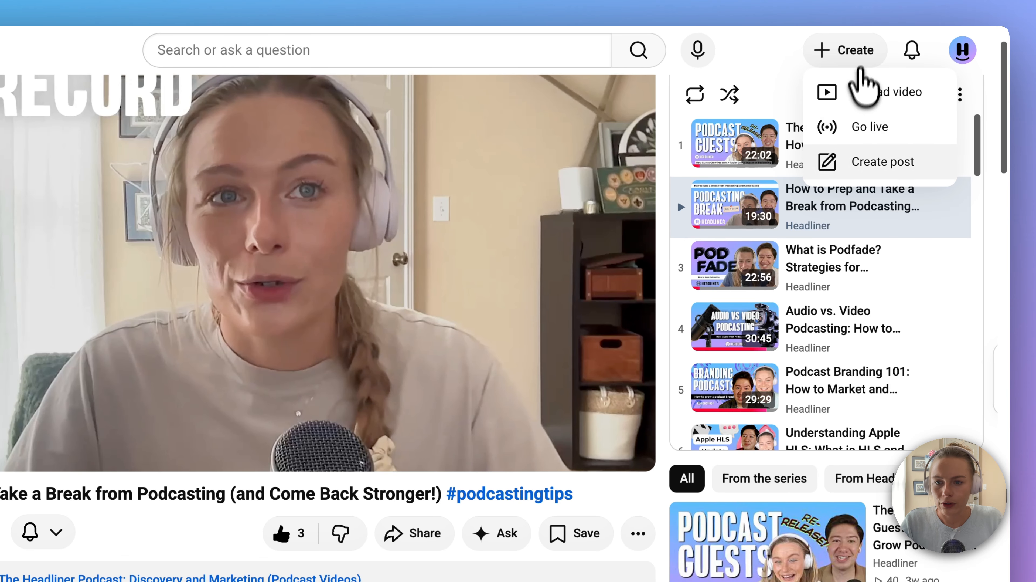
pyautogui.click(598, 98)
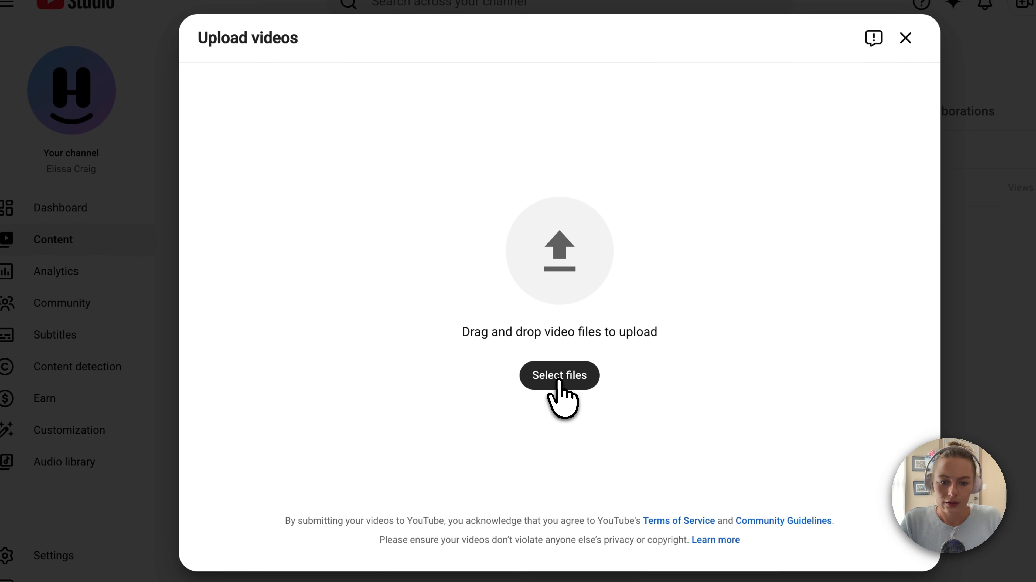
pyautogui.click(560, 379)
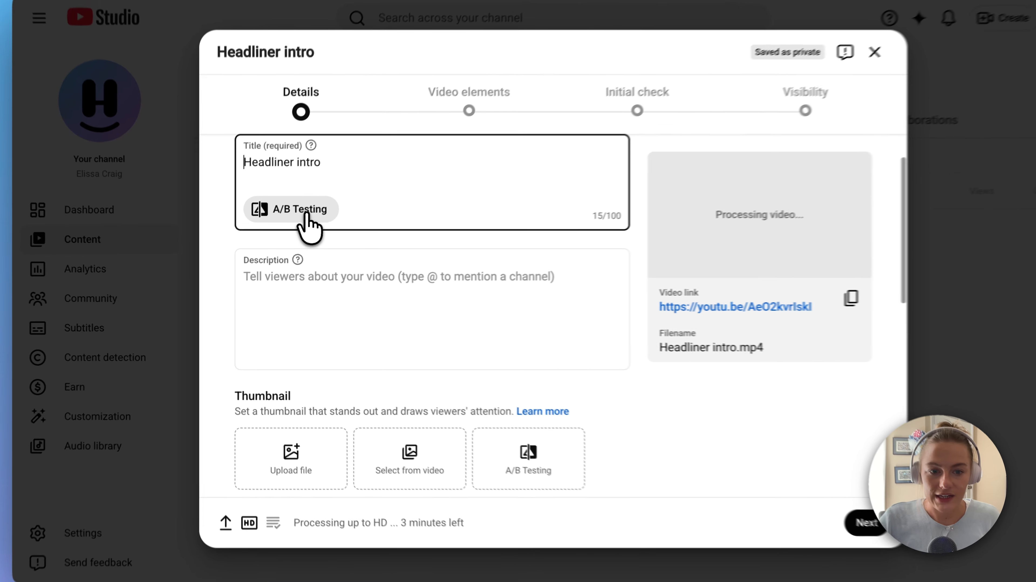
# Open A/B testing for the uploaded video's title and look over the three title entries
pyautogui.click(294, 220)
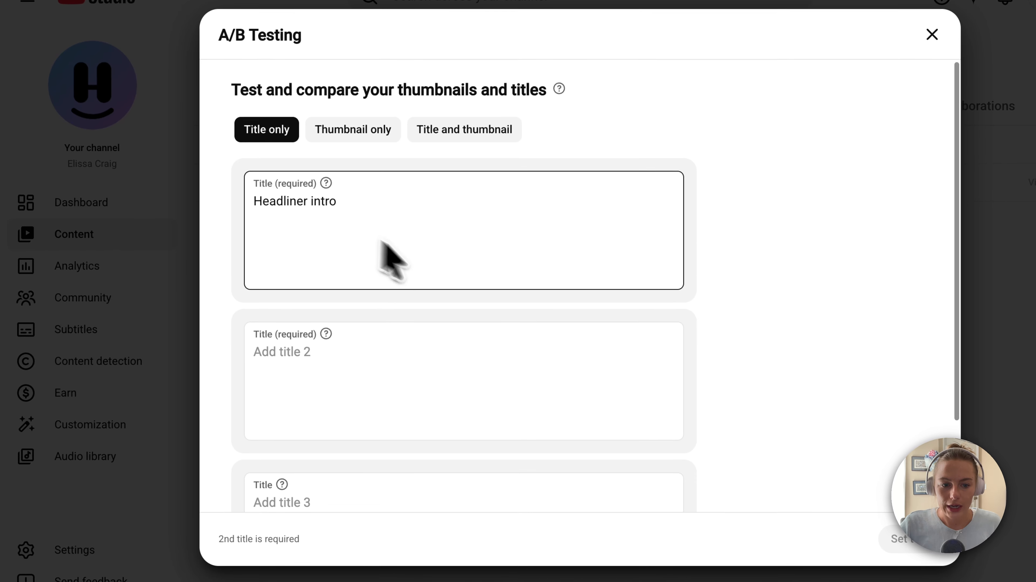
pyautogui.scroll(-2, 405, 275)
pyautogui.click(439, 279)
pyautogui.click(342, 379)
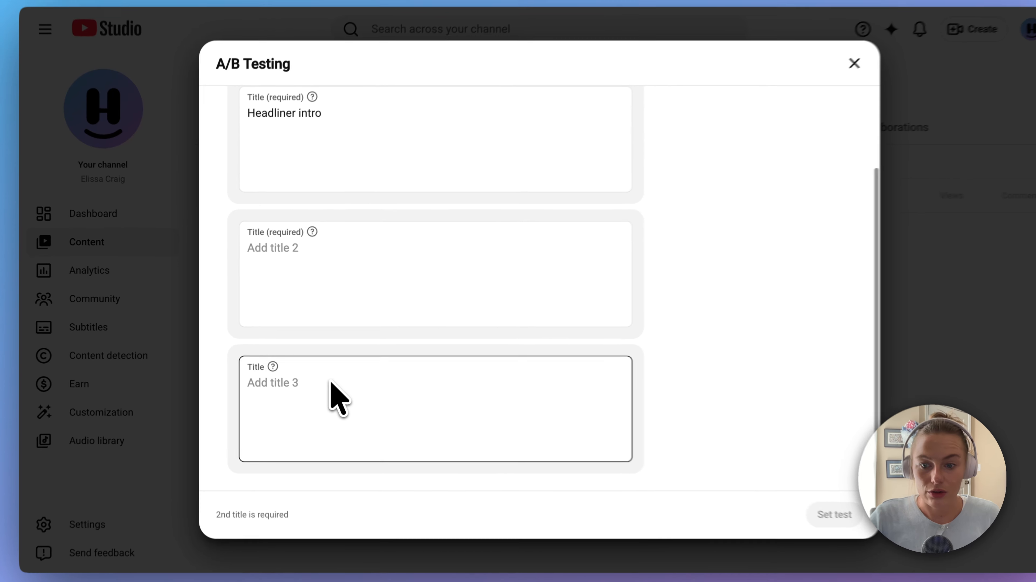
pyautogui.scroll(2, 326, 389)
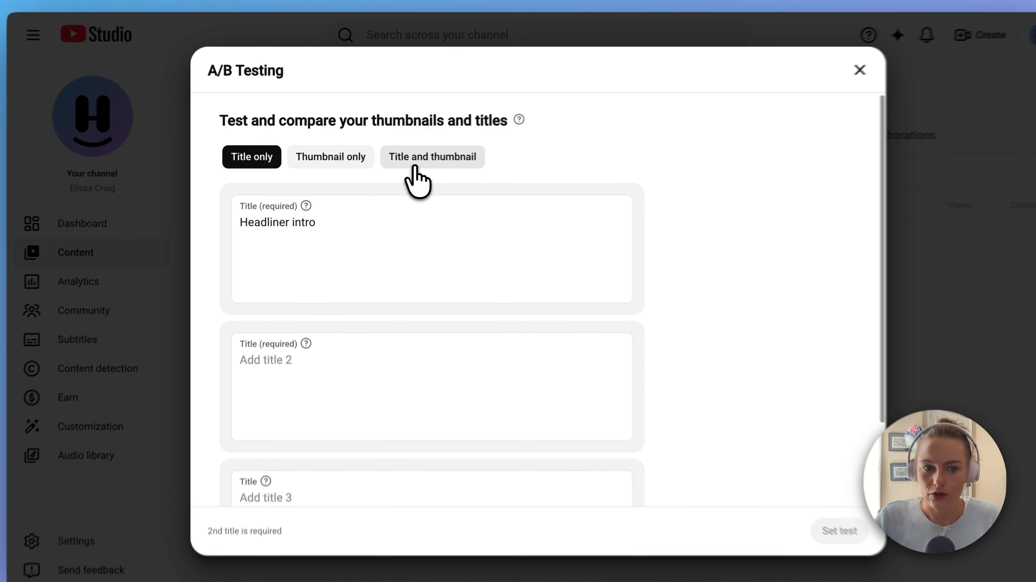
# View the A/B test setup for title and thumbnail together, and return to testing the title only
pyautogui.click(421, 161)
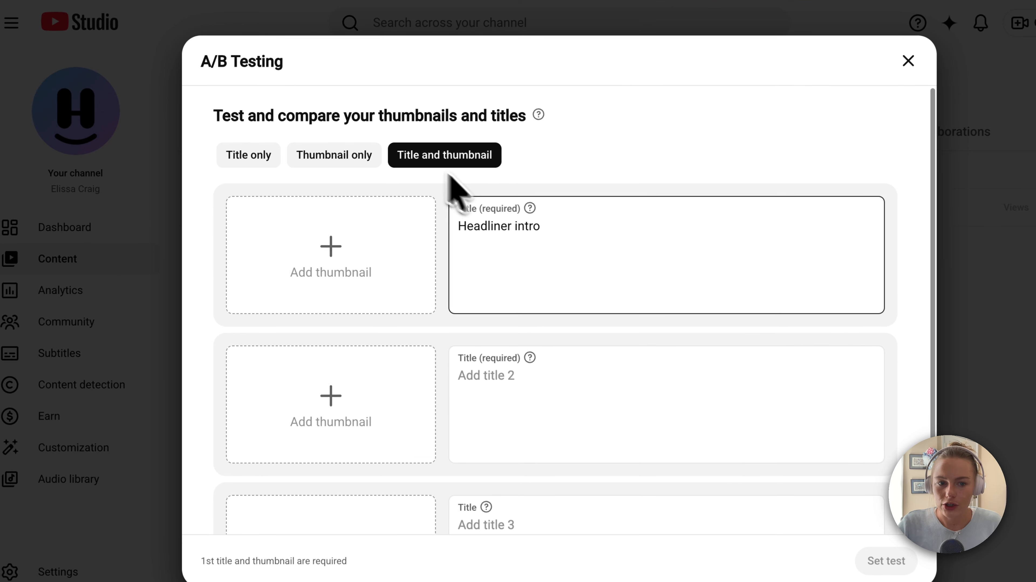
pyautogui.scroll(-3, 358, 310)
pyautogui.scroll(3, 349, 323)
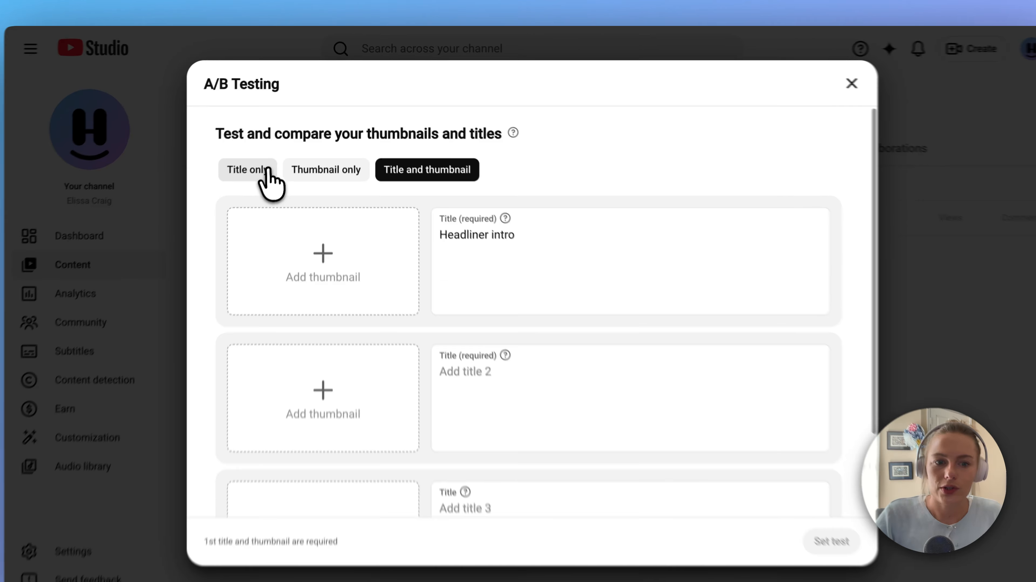
pyautogui.click(259, 159)
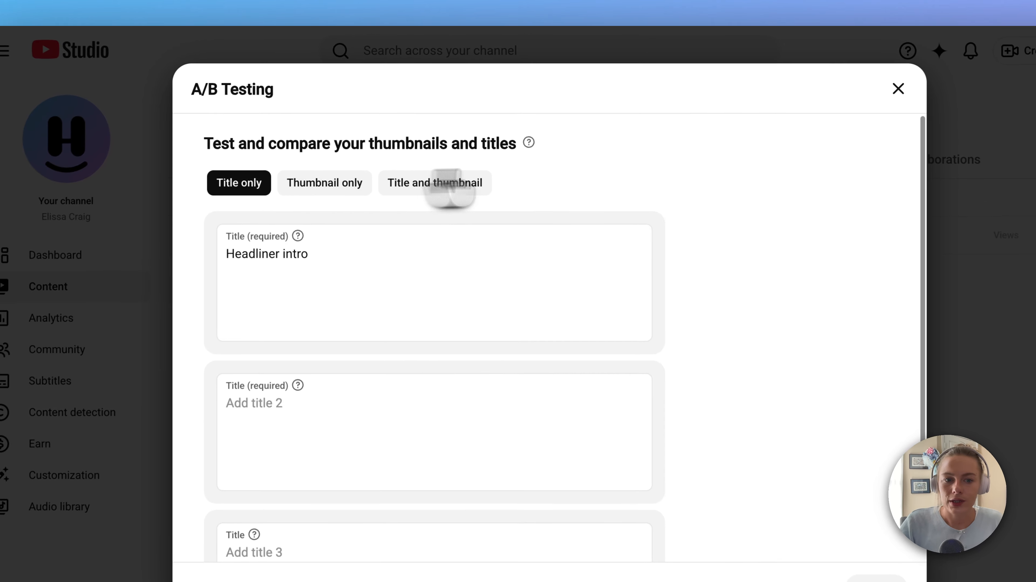
pyautogui.scroll(-3, 499, 259)
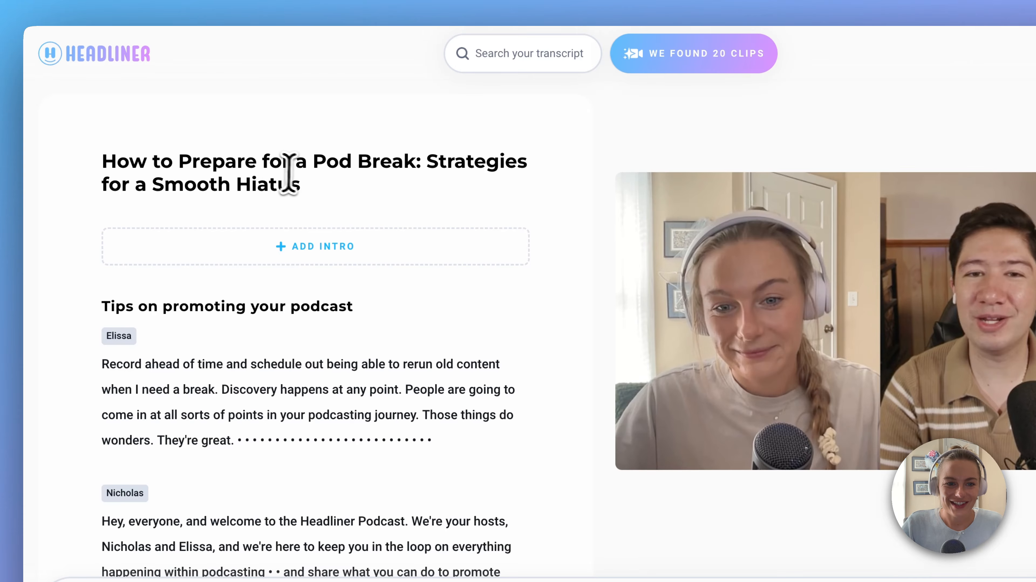
# In Headliner, replace the episode title with the suggestion "Episode 12: The Art of the Pod Break: Planning for a Creative Hiatus"
pyautogui.click(316, 179)
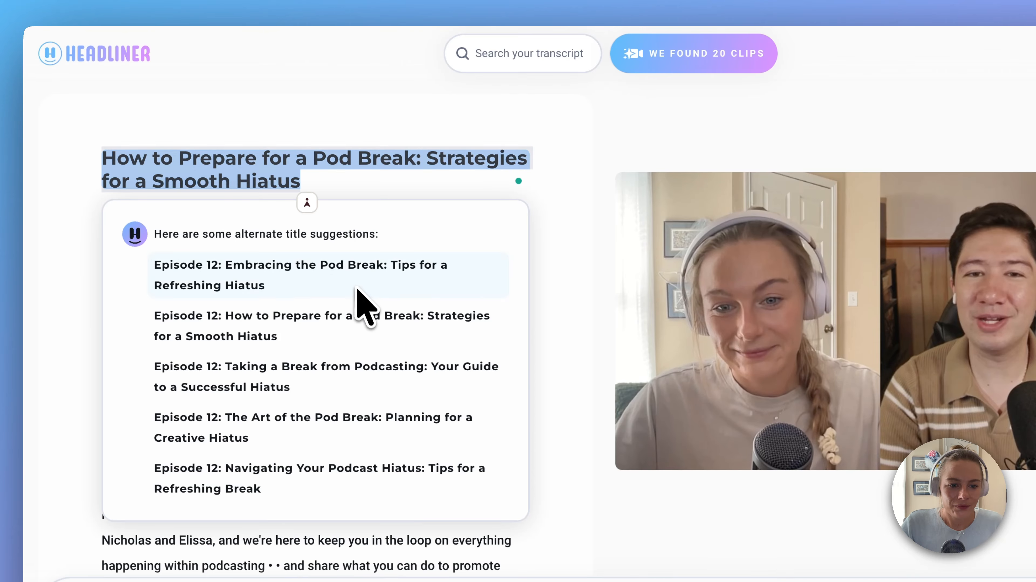
pyautogui.scroll(-1, 358, 297)
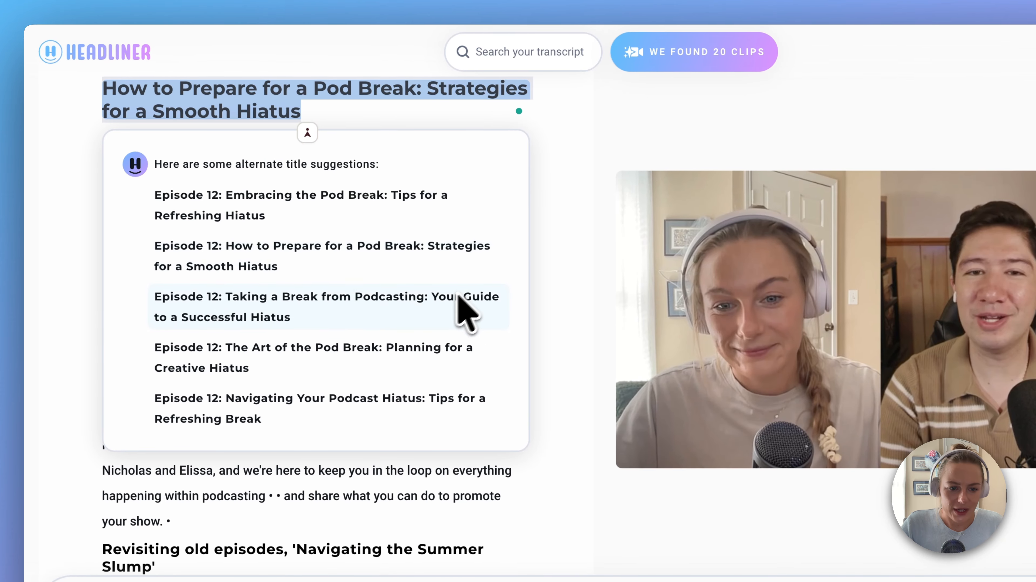
pyautogui.click(402, 341)
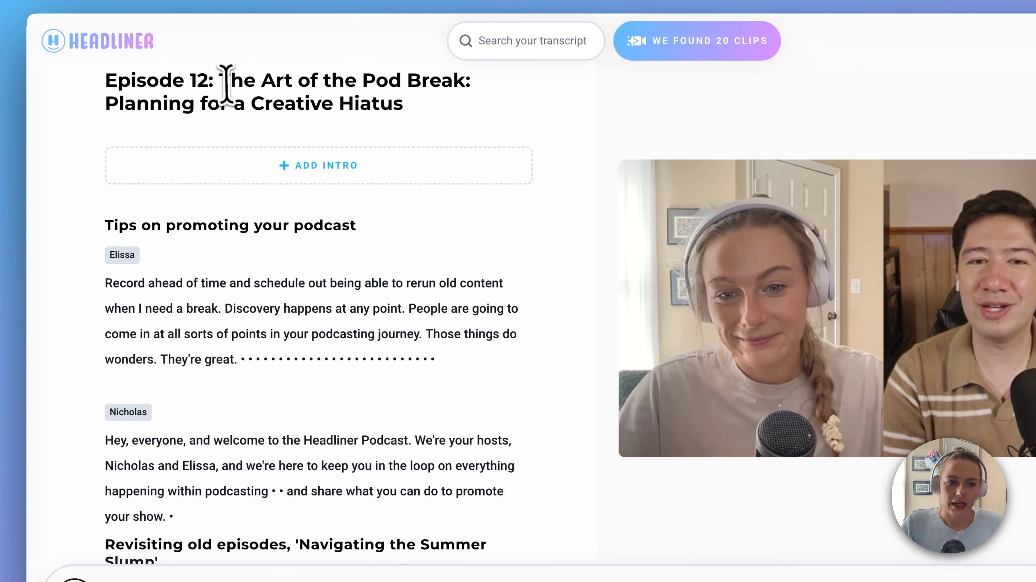
pyautogui.scroll(2, 208, 116)
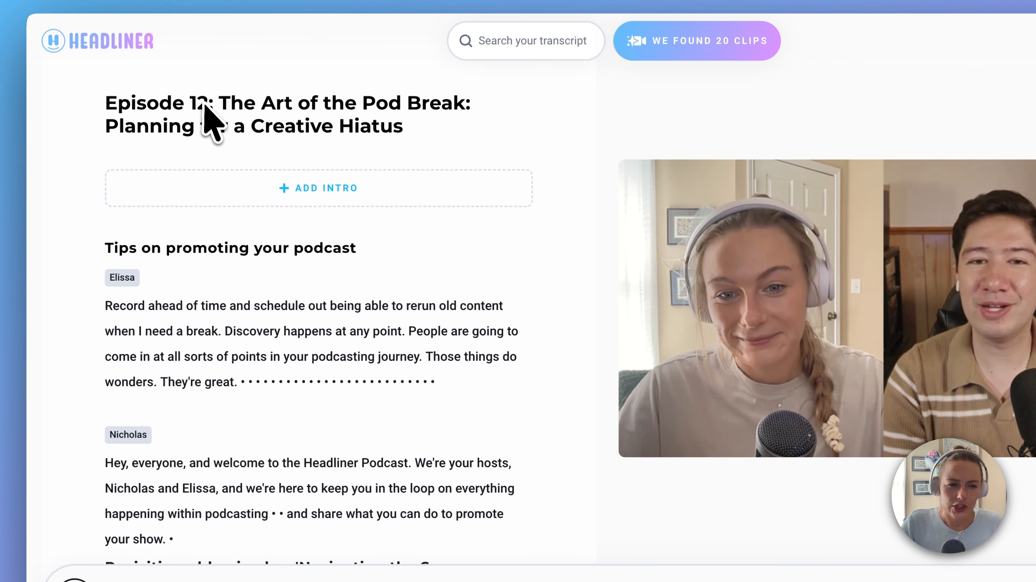
# Remove the "Episode 12:" prefix from the episode title and leave title editing
pyautogui.click(219, 130)
pyautogui.moveTo(219, 129); pyautogui.dragTo(99, 121)
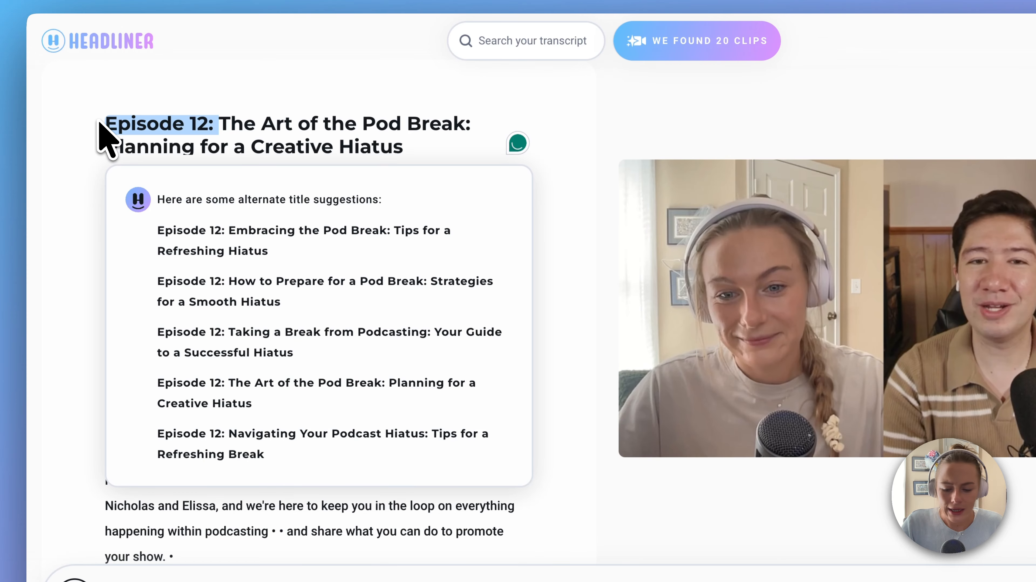
pyautogui.press('BackSpace')
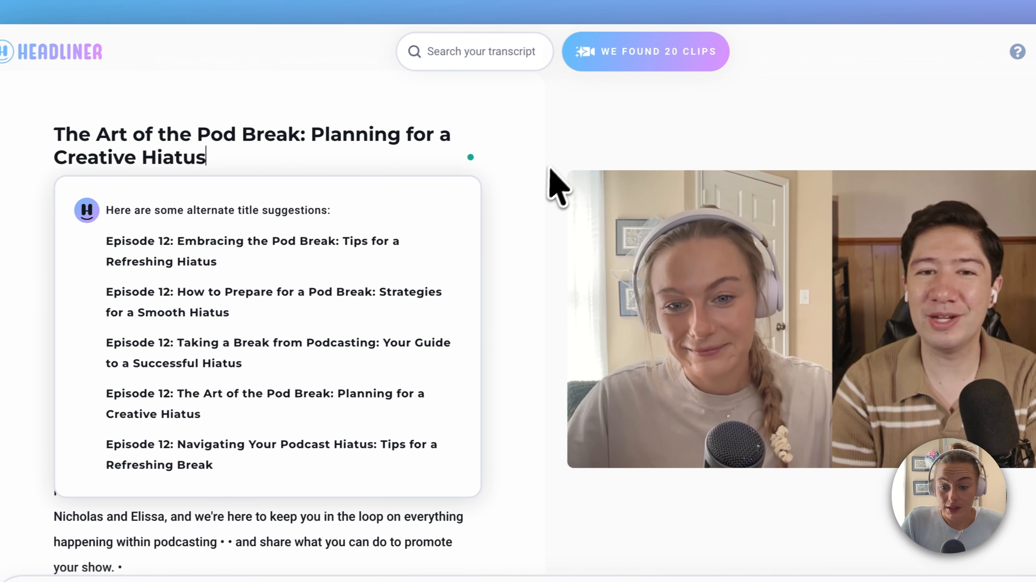
pyautogui.click(611, 145)
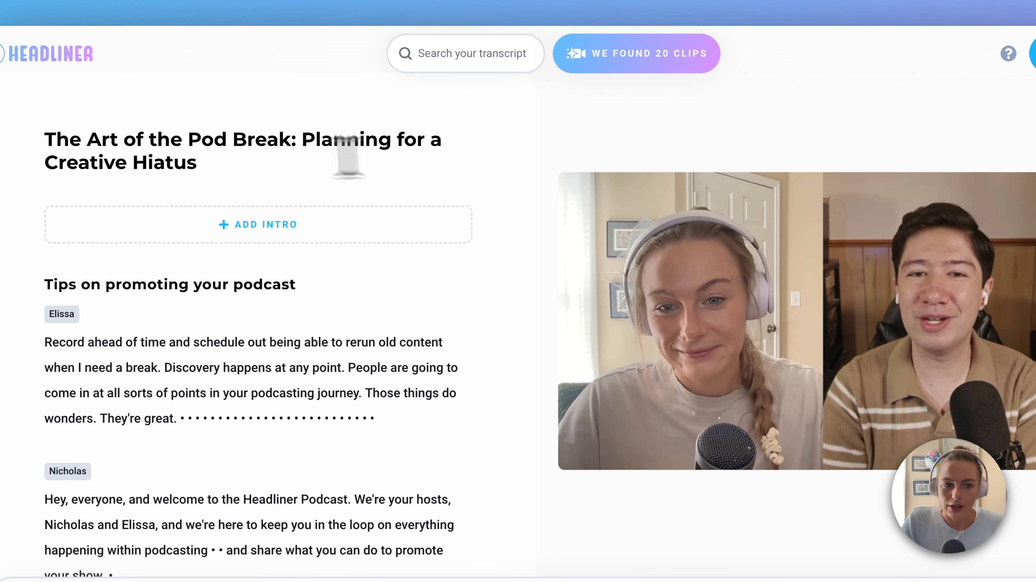
# Copy the episode title "The Art of the Pod Break: Planning for a Creative Hiatus" into YouTube Studio's first A/B test title, replacing its text
pyautogui.click(209, 152)
pyautogui.hotkey('ctrl', 'c')
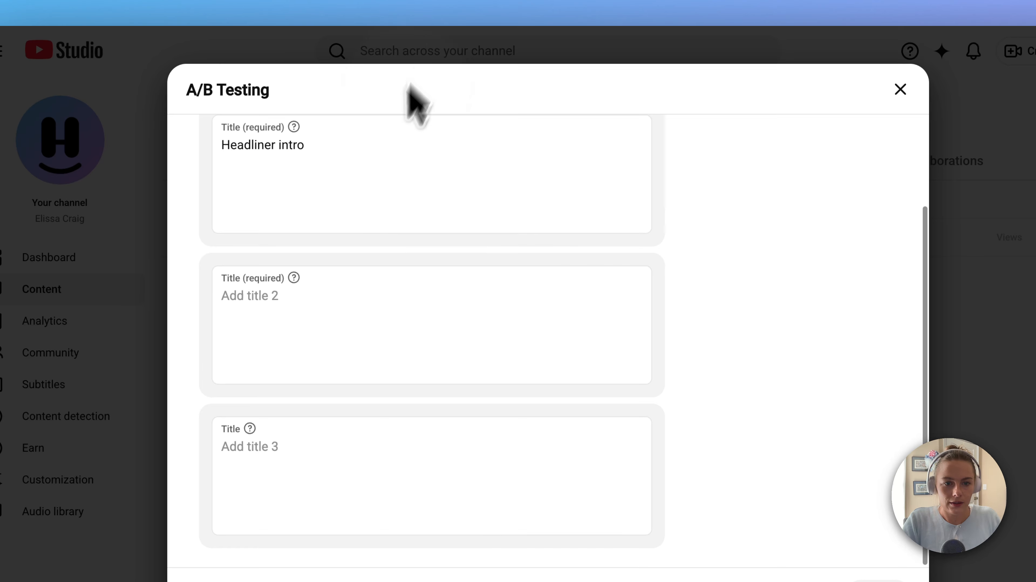
pyautogui.click(379, 143)
pyautogui.hotkey('ctrl', 'a')
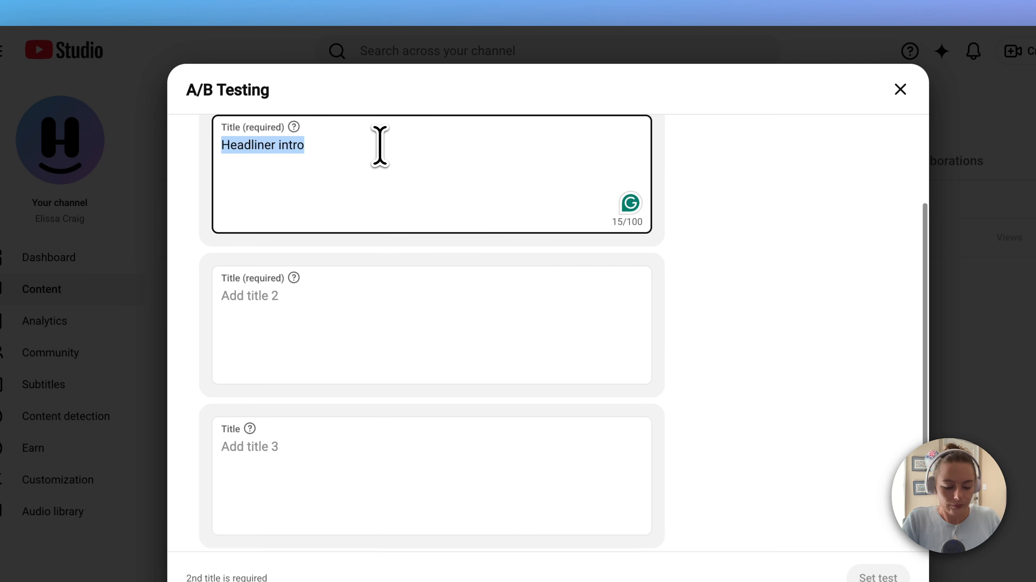
pyautogui.hotkey('ctrl', 'v')
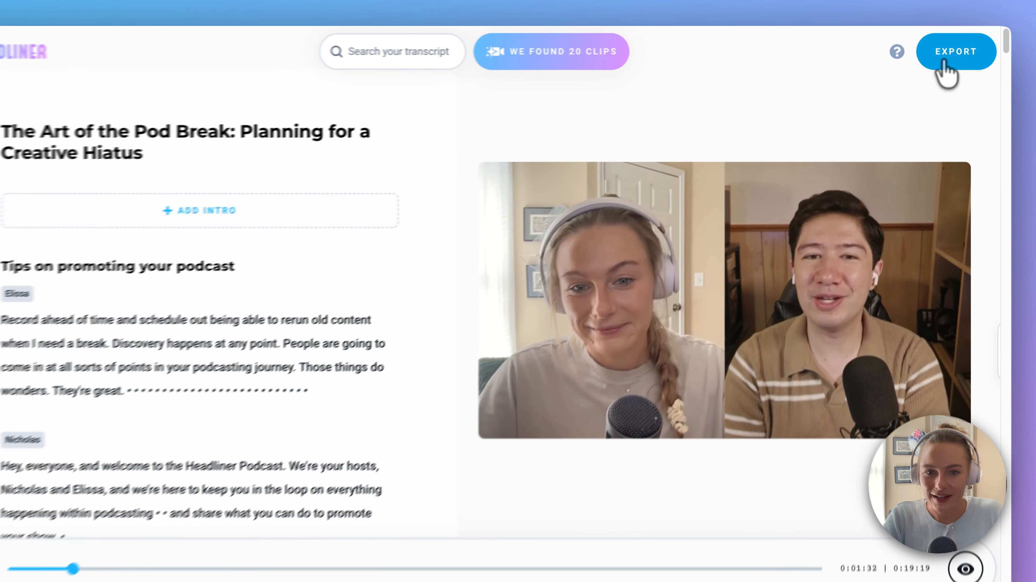
# Open the episode's transcript export options and choose VTT as the file type
pyautogui.click(951, 61)
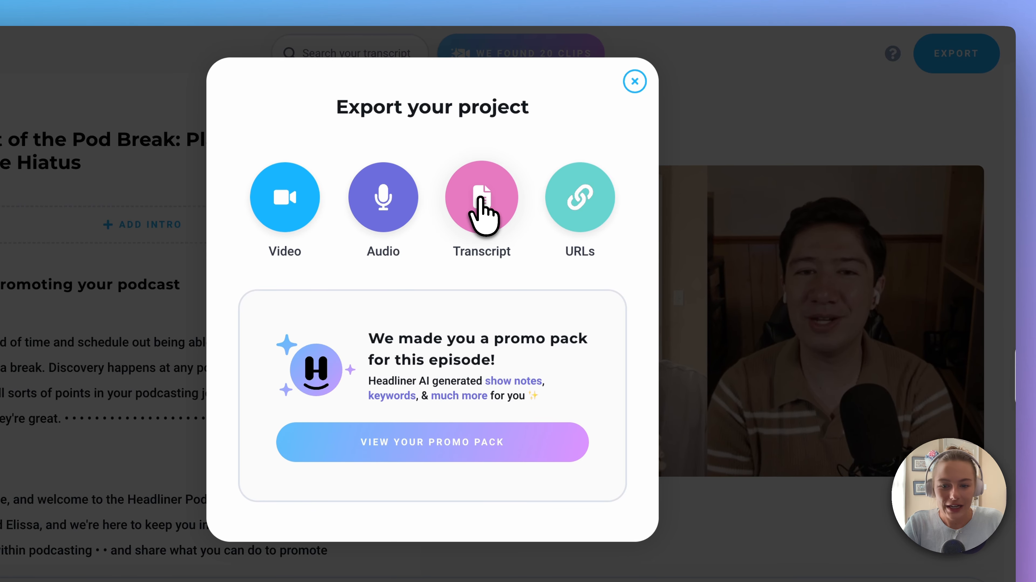
pyautogui.click(483, 213)
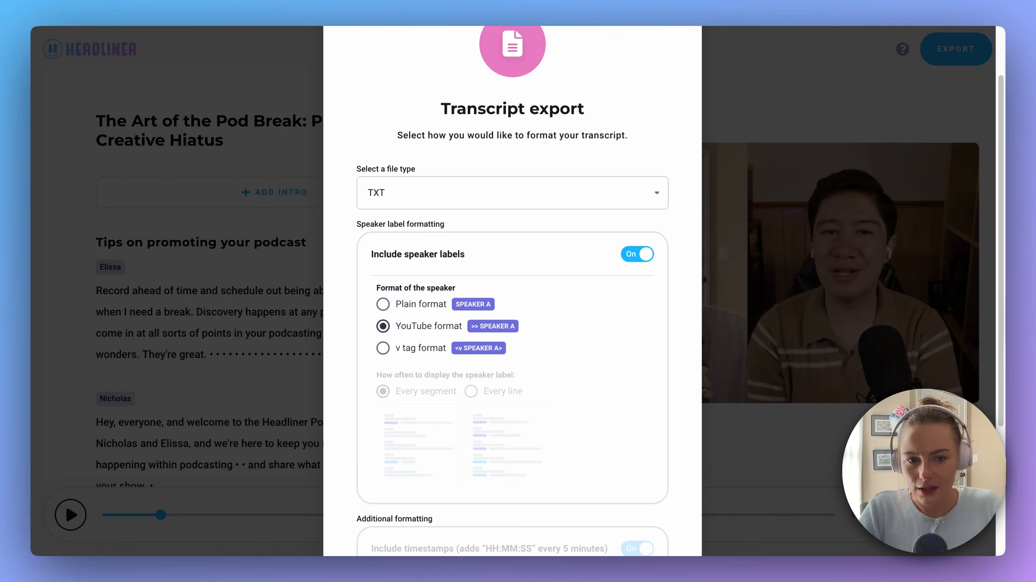
pyautogui.click(522, 195)
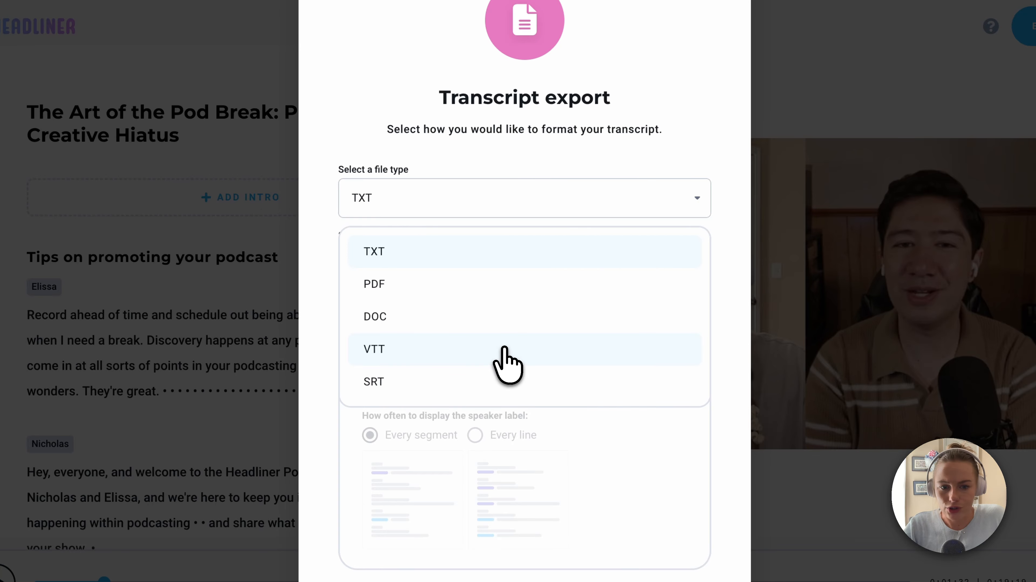
pyautogui.click(505, 350)
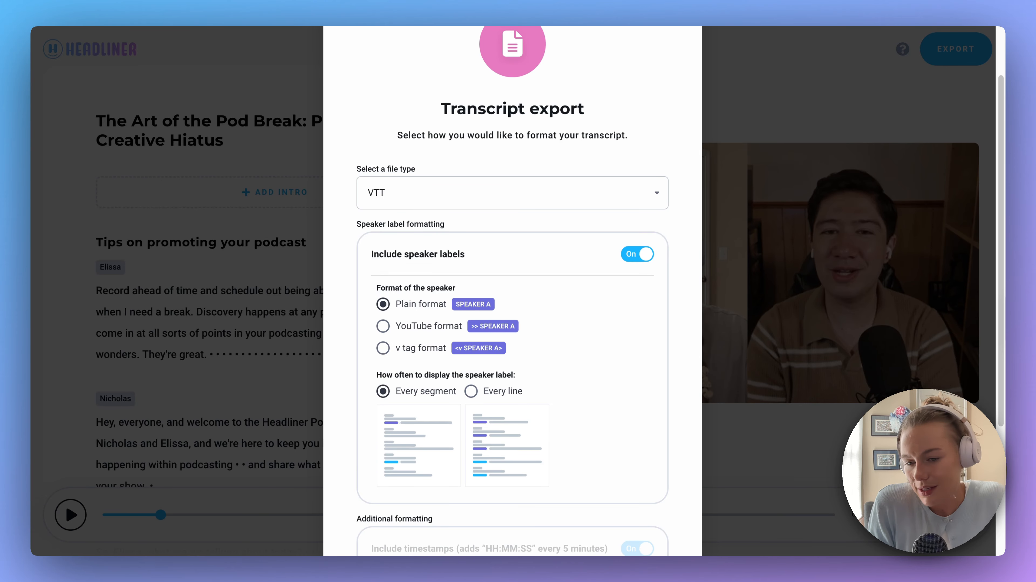
# Review the VTT speaker label and additional formatting options, and close the transcript export without exporting
pyautogui.scroll(-3, 474, 157)
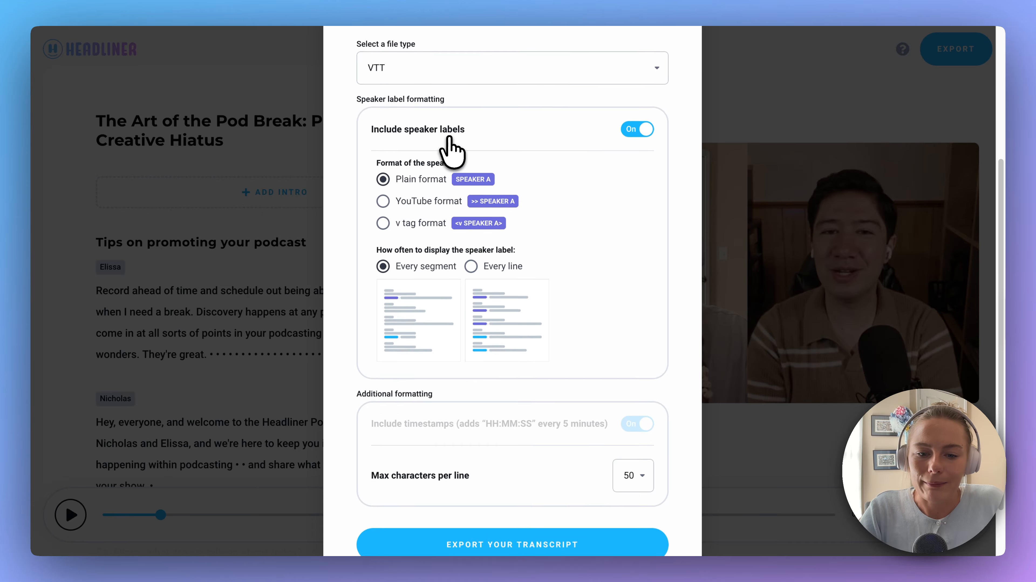
pyautogui.scroll(5, 479, 220)
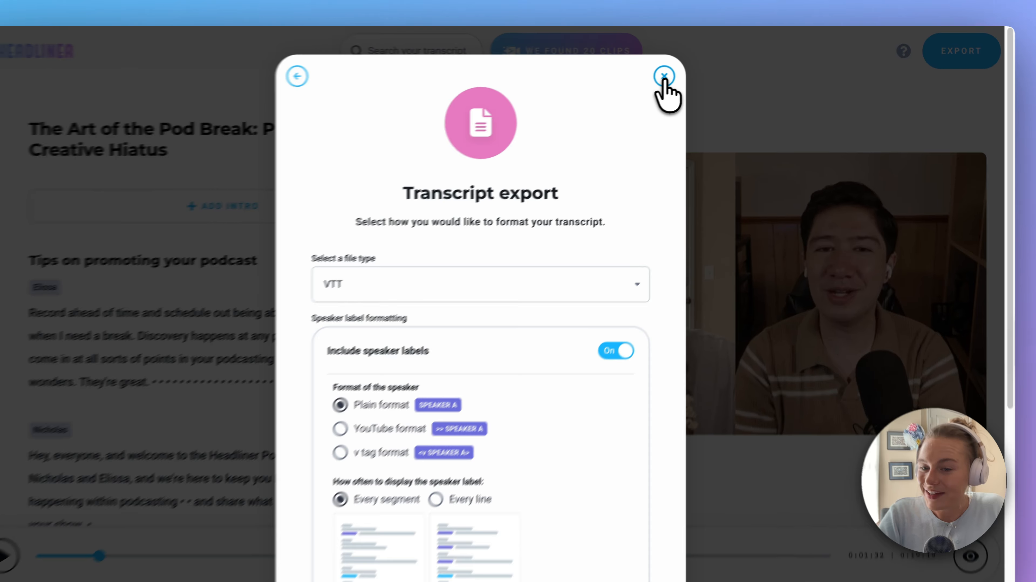
pyautogui.click(664, 76)
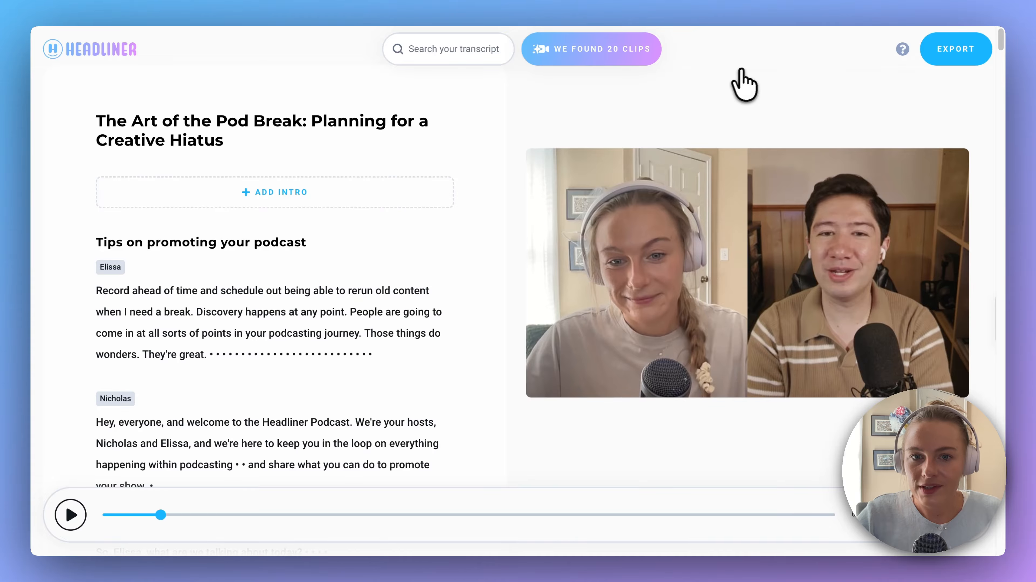
pyautogui.scroll(1, 505, 124)
pyautogui.scroll(1, 504, 124)
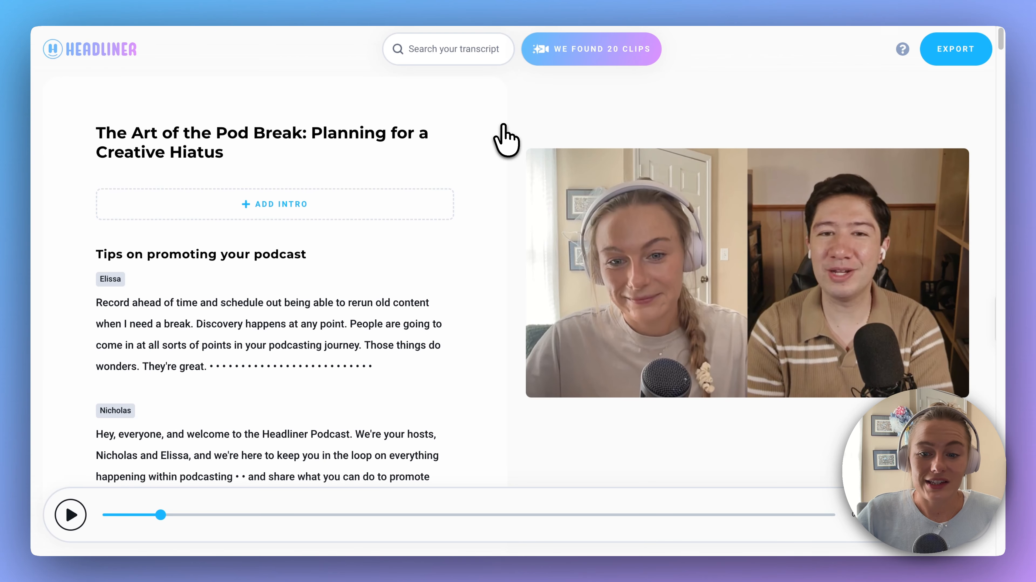